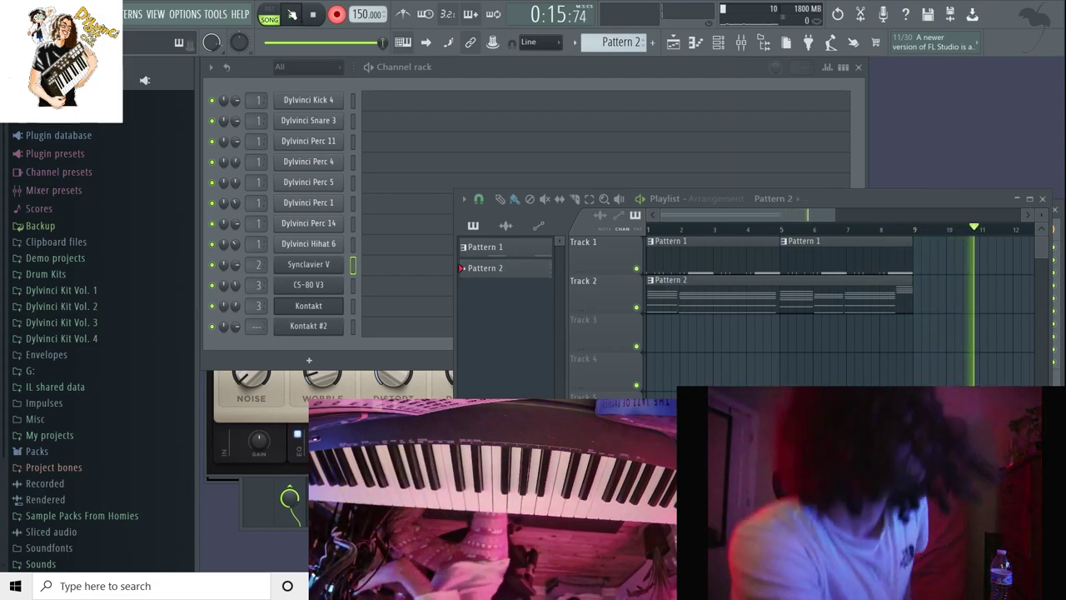
# Stop recording, quantize the recorded Synclavier V chords in the piano roll, and play them back.
pyautogui.click(311, 15)
pyautogui.click(426, 267)
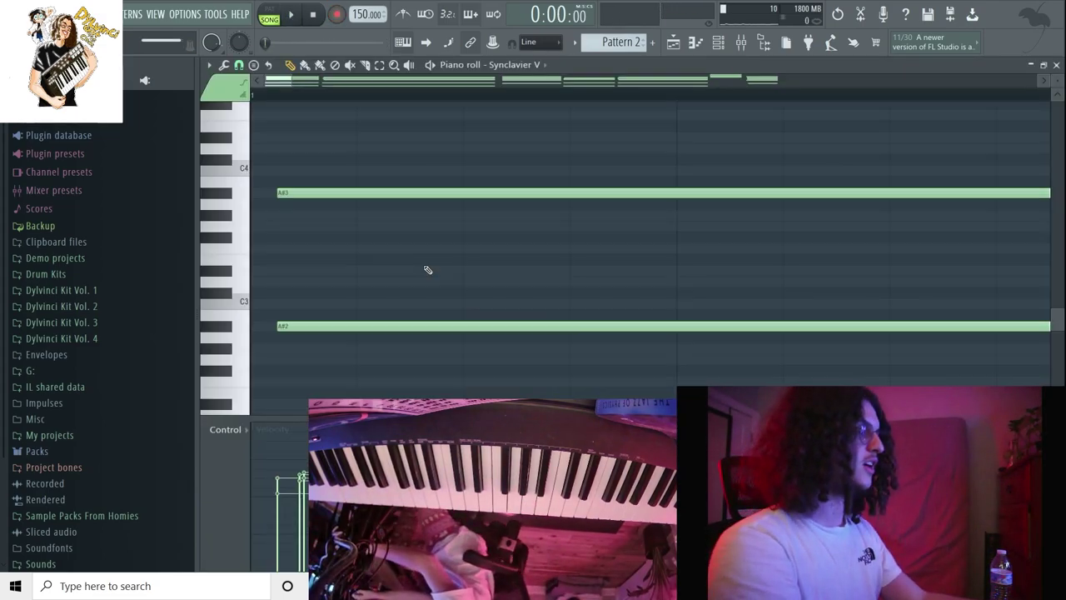
pyautogui.moveTo(1058, 81); pyautogui.dragTo(1059, 90)
pyautogui.hotkey('ctrl', 'q')
pyautogui.scroll(-1, 775, 202)
pyautogui.moveTo(752, 200); pyautogui.dragTo(755, 363)
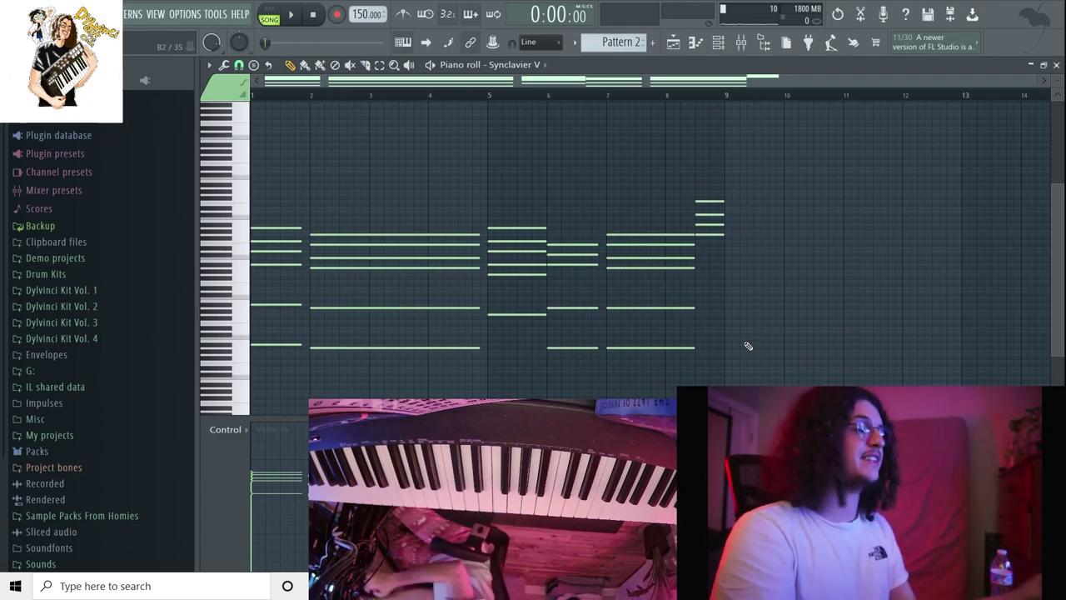
pyautogui.press('space')
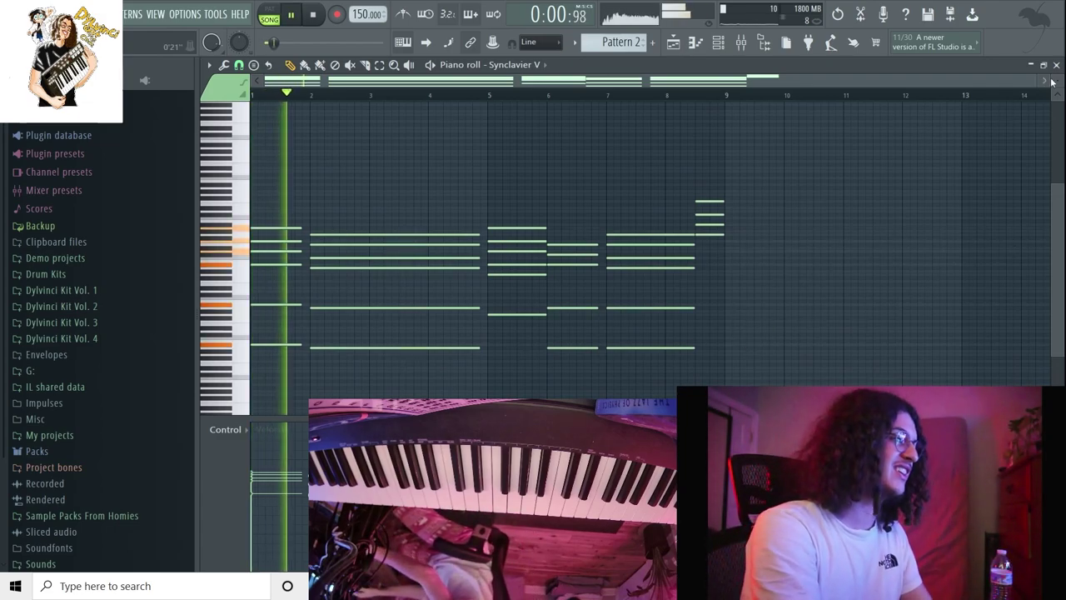
pyautogui.scroll(2, 1044, 79)
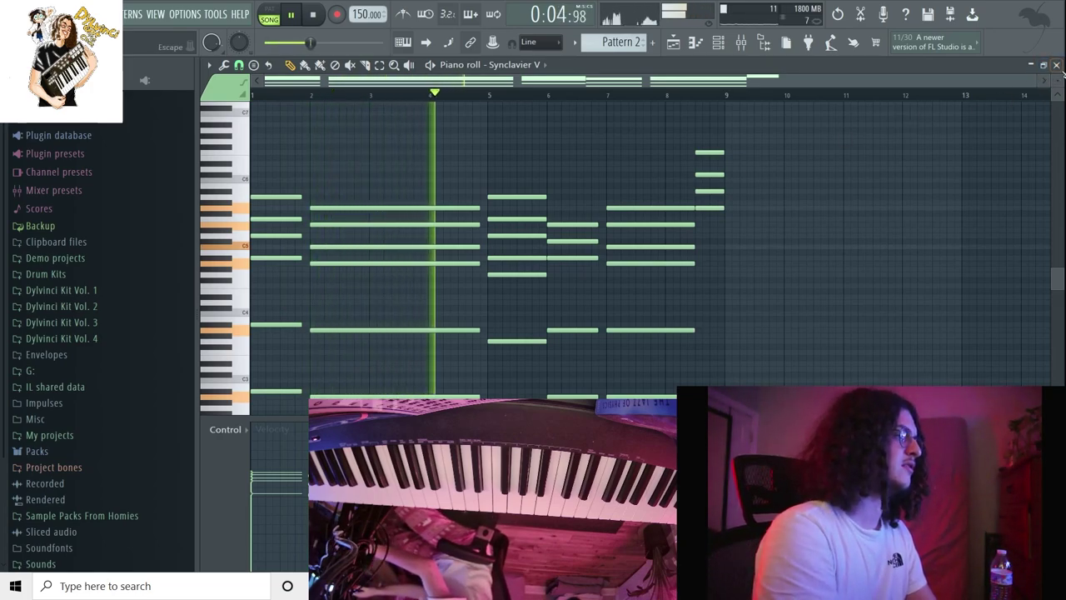
# Extend the bar 6 Synclavier V chord to bar 7 and lower the bar 7 bass notes to D2 and D3.
pyautogui.moveTo(546, 213); pyautogui.dragTo(631, 414)
pyautogui.press('space')
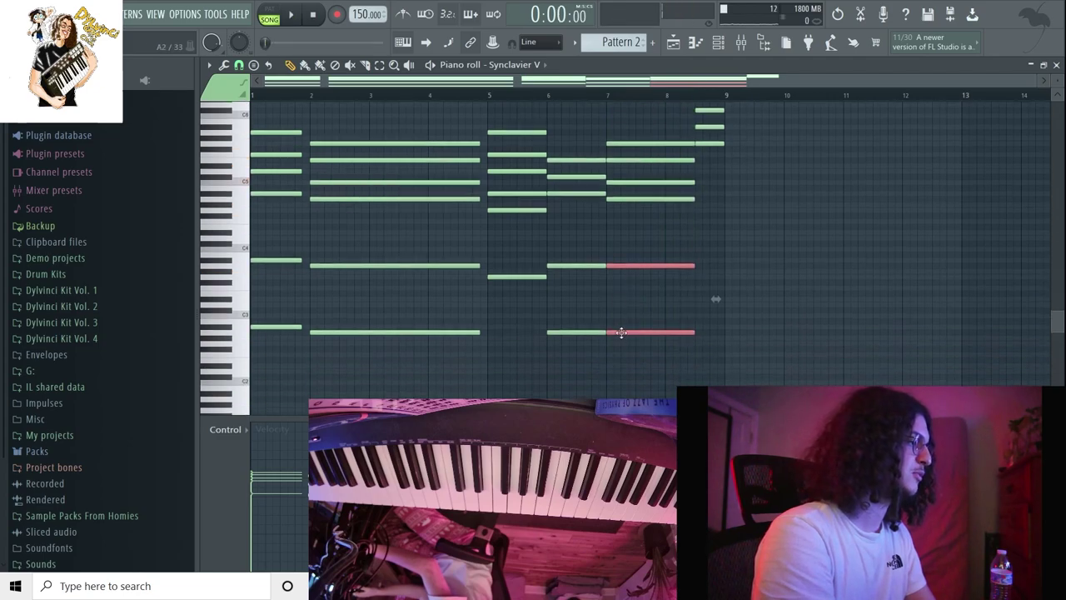
pyautogui.moveTo(621, 333); pyautogui.dragTo(621, 361)
pyautogui.moveTo(1058, 81); pyautogui.dragTo(1057, 58)
pyautogui.scroll(-4, 628, 226)
pyautogui.press('space')
pyautogui.moveTo(636, 156); pyautogui.dragTo(637, 178)
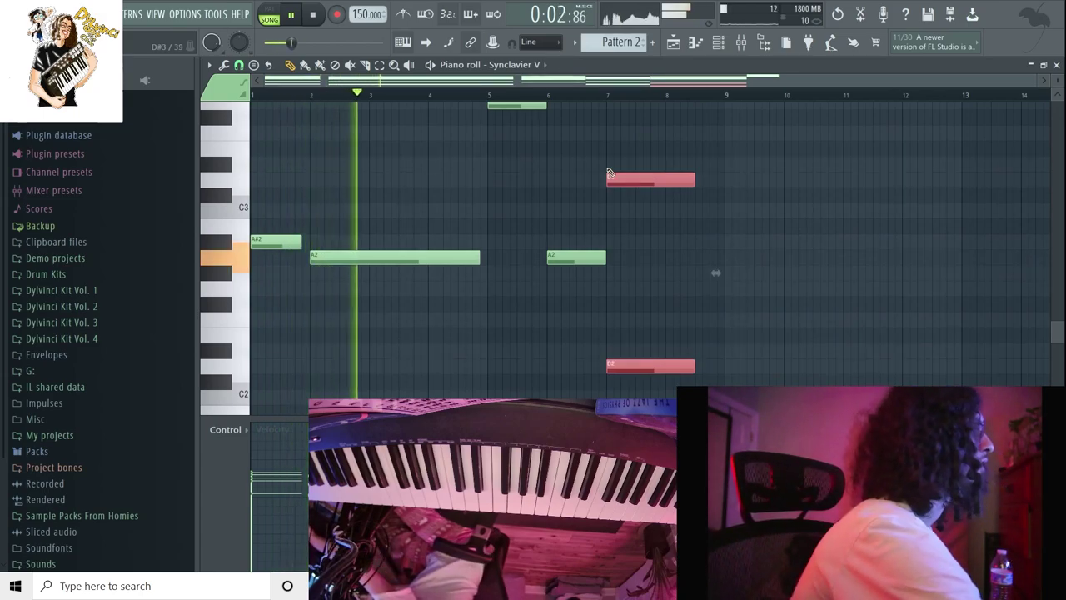
pyautogui.keyDown('ctrl'); pyautogui.click(835, 190); pyautogui.keyUp('ctrl')
pyautogui.click(1057, 65)
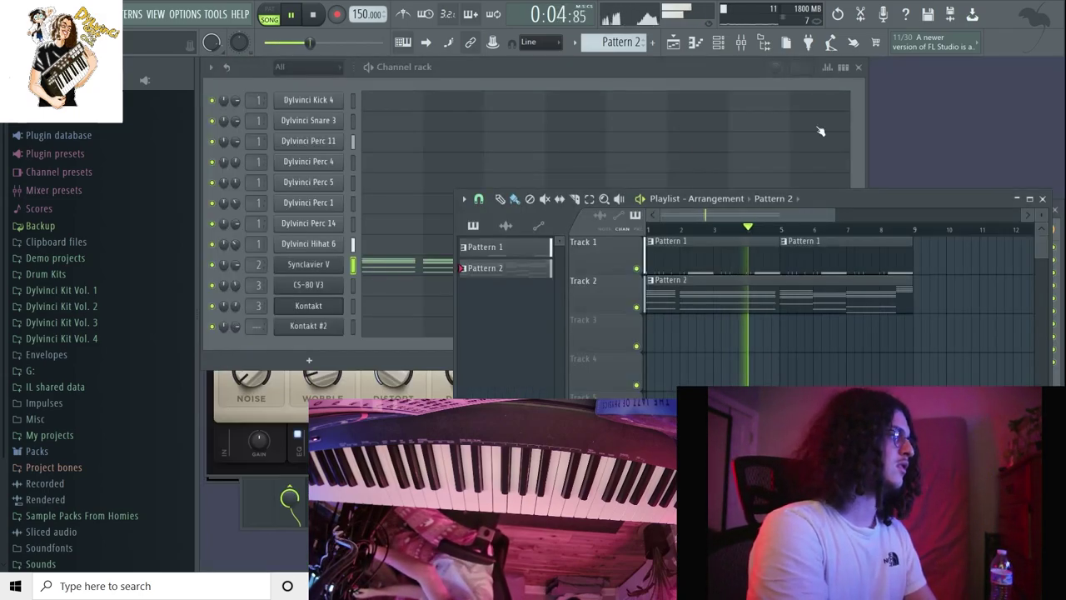
# Examine the RC-20 Retro Color effect on mixer Insert 2, and return to the channel rack.
pyautogui.press('F9')
pyautogui.click(997, 250)
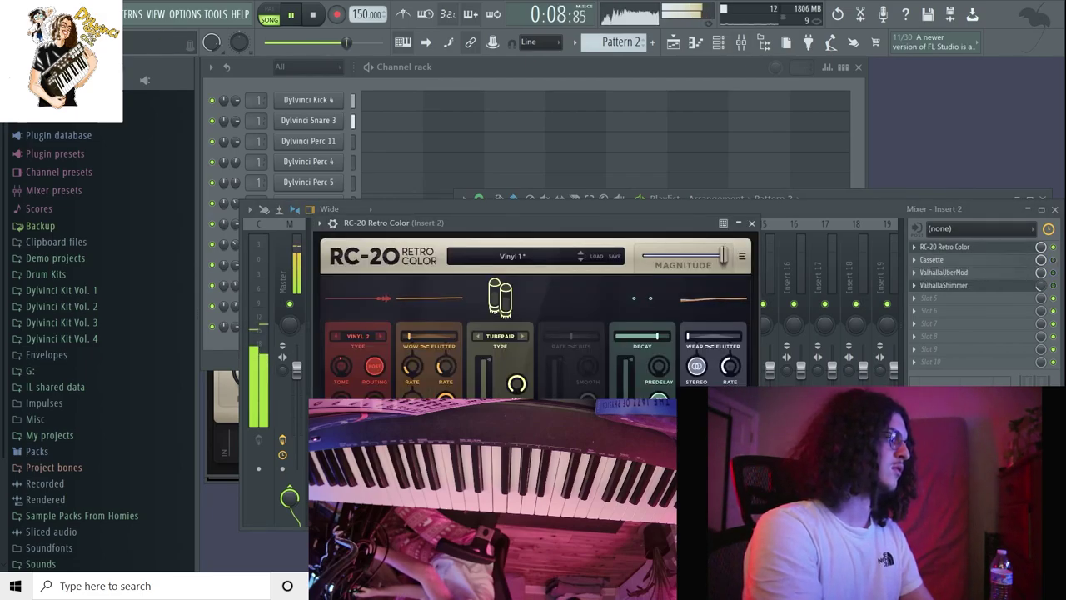
pyautogui.press('Escape')
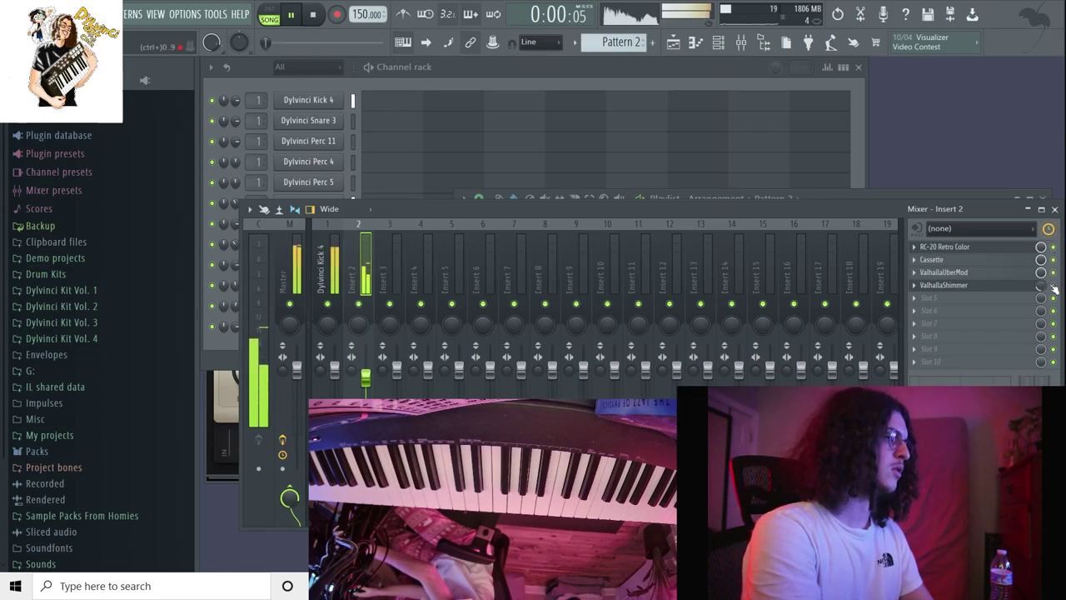
pyautogui.click(1055, 210)
pyautogui.click(593, 79)
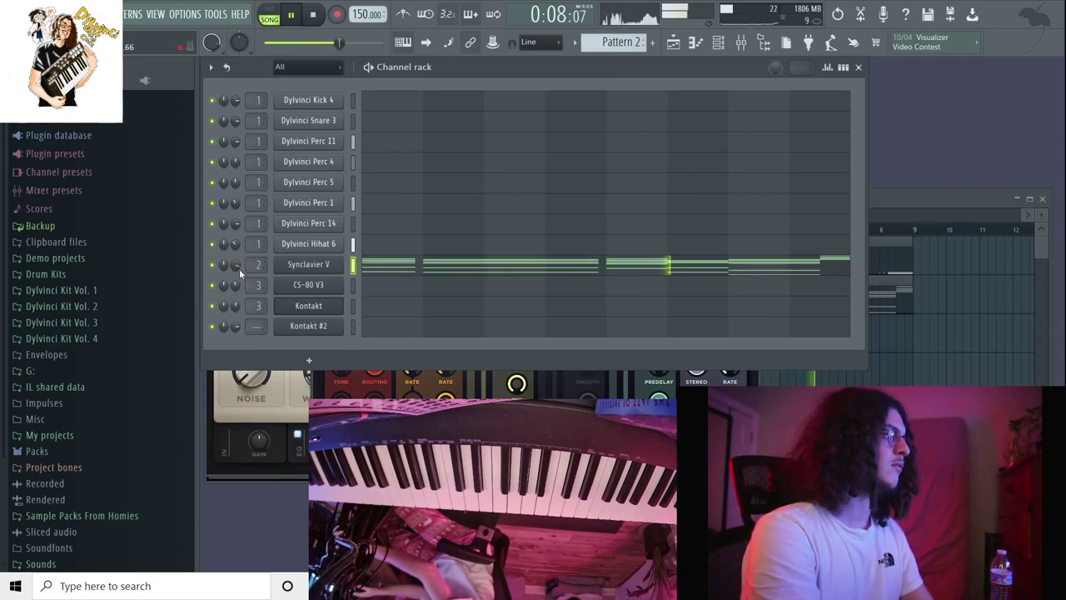
# Record a melody on the Kontakt channel over Pattern 2, choosing to record everything.
pyautogui.click(338, 15)
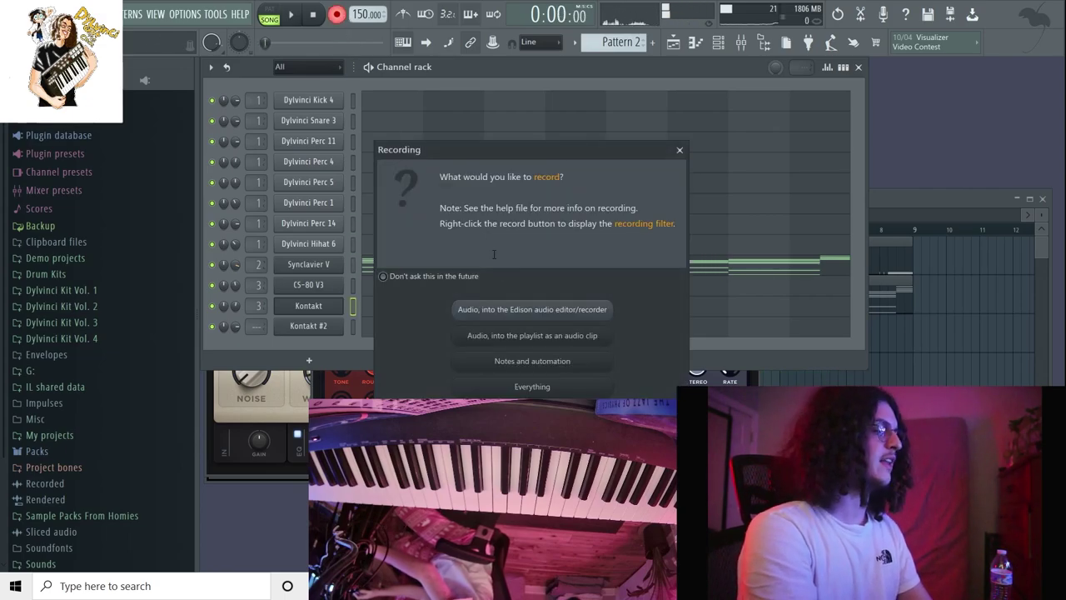
pyautogui.click(517, 383)
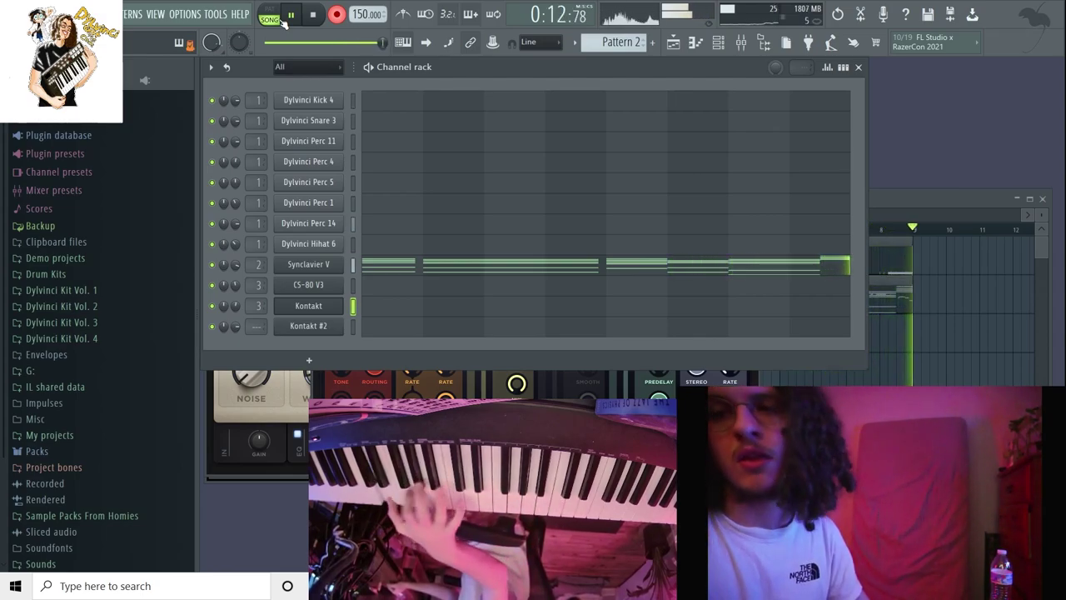
pyautogui.click(313, 17)
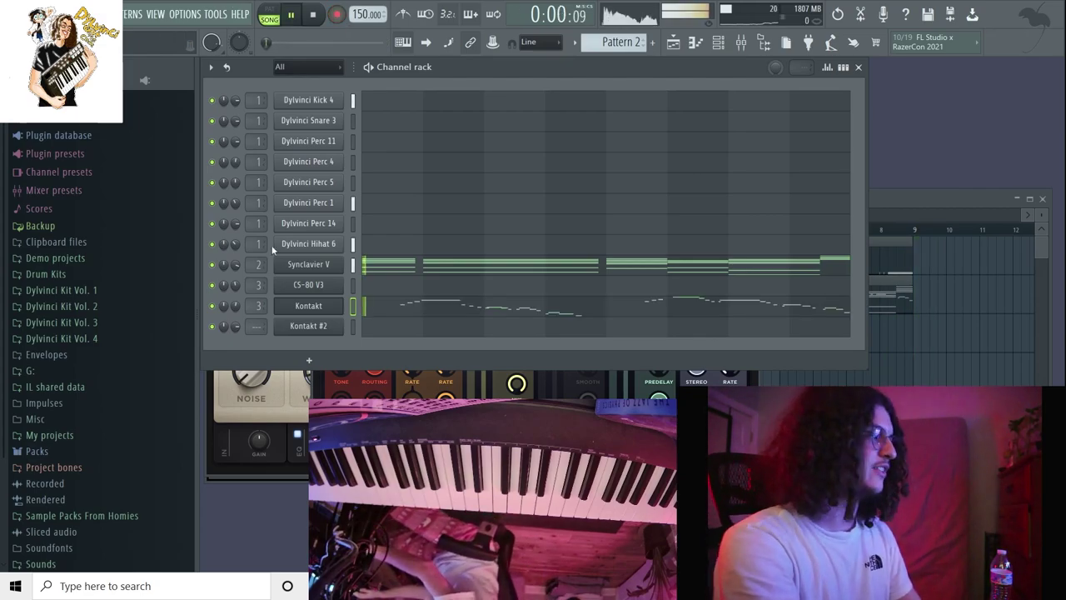
# Record a melody on the CS-80 V3 channel over Pattern 2 and check it in the piano roll.
pyautogui.click(336, 15)
pyautogui.click(419, 362)
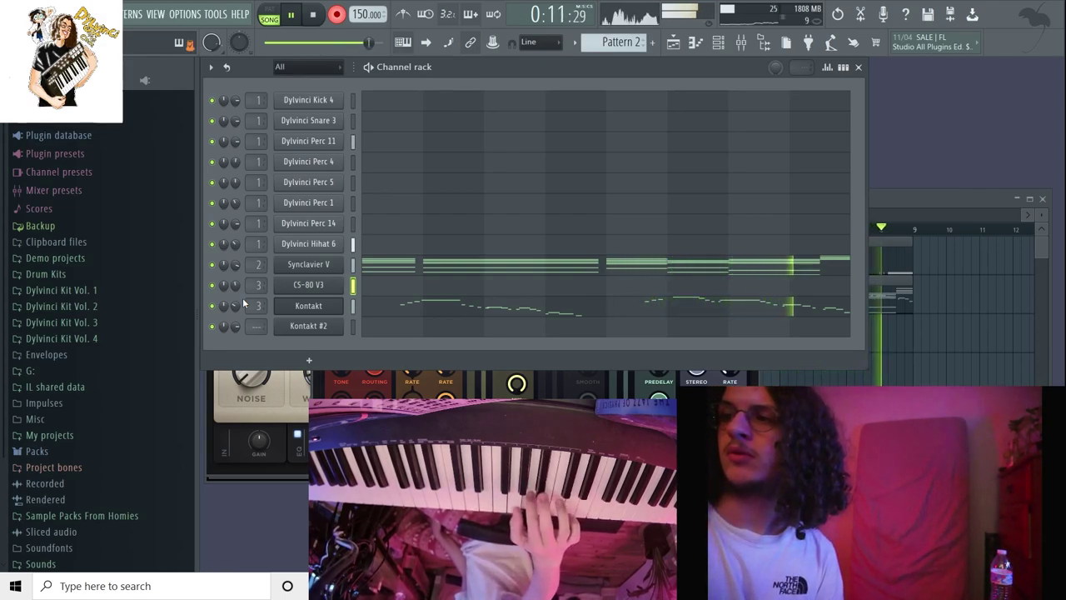
pyautogui.press('space')
pyautogui.click(635, 293)
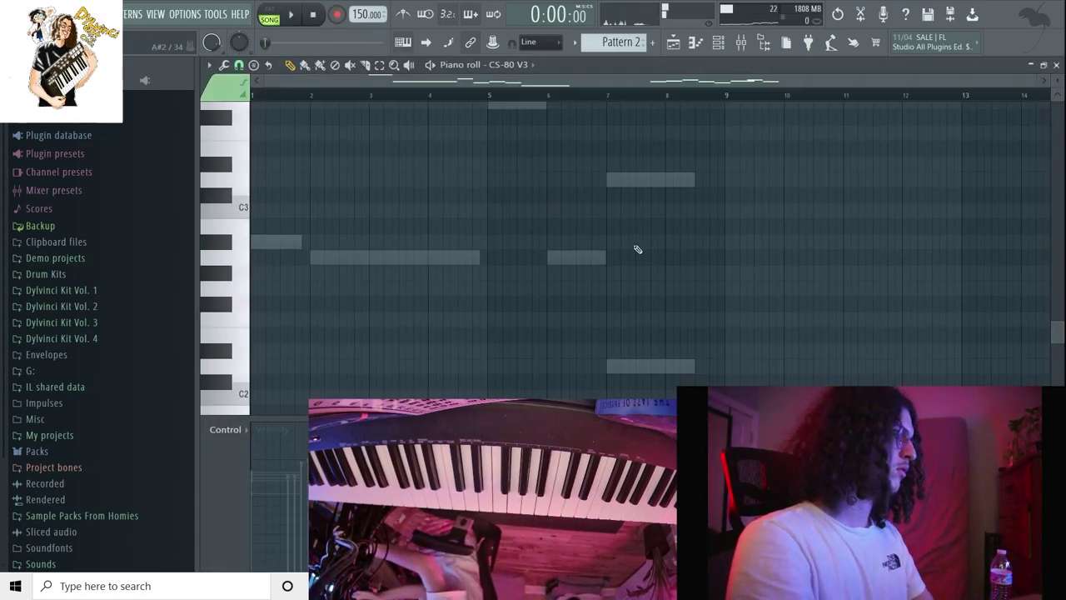
pyautogui.press('space')
pyautogui.press('F6')
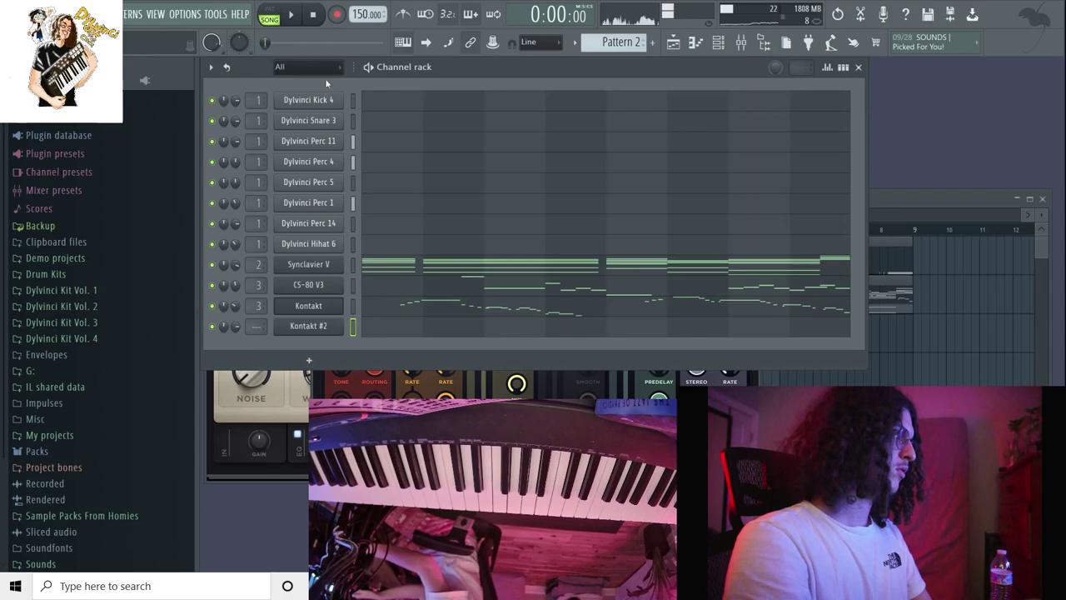
# Record a bass line on the Kontakt #2 channel, choosing to record everything, and review it in the piano roll.
pyautogui.click(337, 20)
pyautogui.click(505, 384)
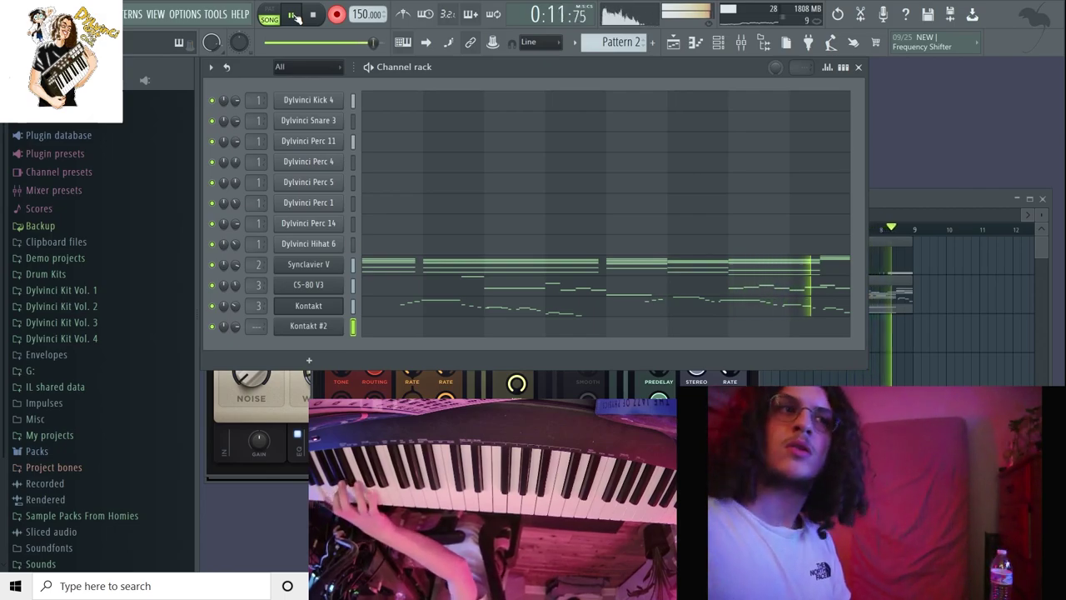
pyautogui.press('space')
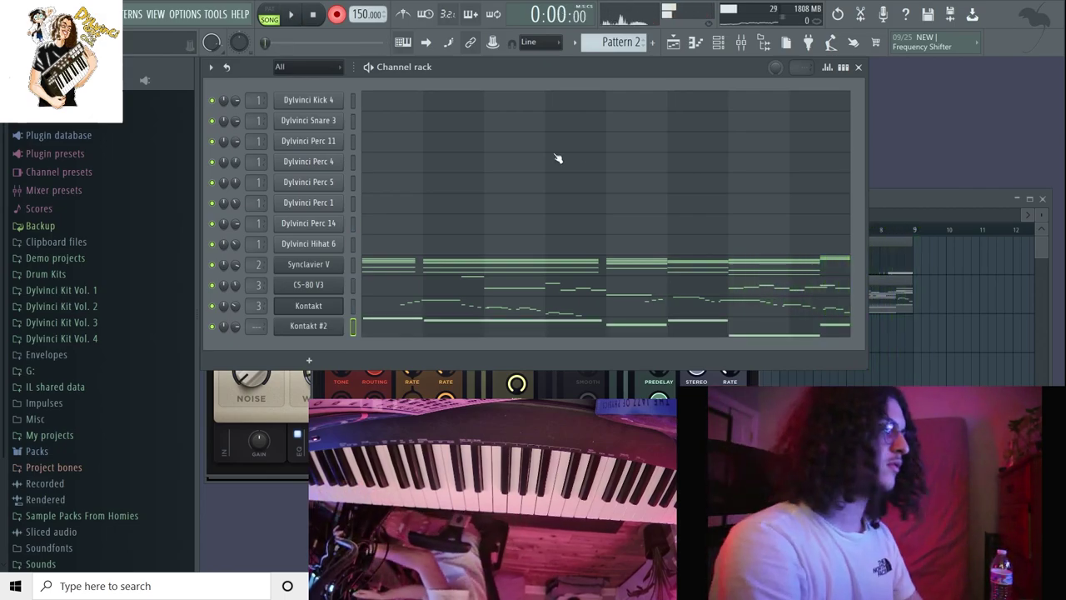
pyautogui.click(618, 335)
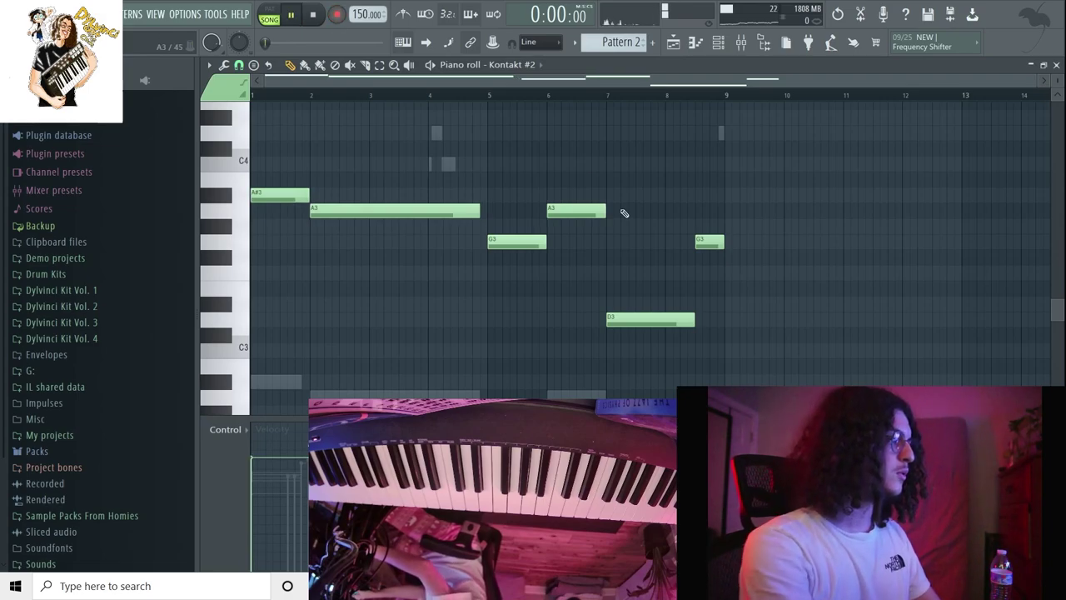
pyautogui.press('space')
# Display the Kontakt melody in the piano roll and shorten the longer A#4 note at the start of bar 3.
pyautogui.click(540, 64)
pyautogui.click(521, 185)
pyautogui.click(544, 64)
pyautogui.click(521, 200)
pyautogui.moveTo(1035, 76); pyautogui.dragTo(859, 132)
pyautogui.press('space')
pyautogui.press('space')
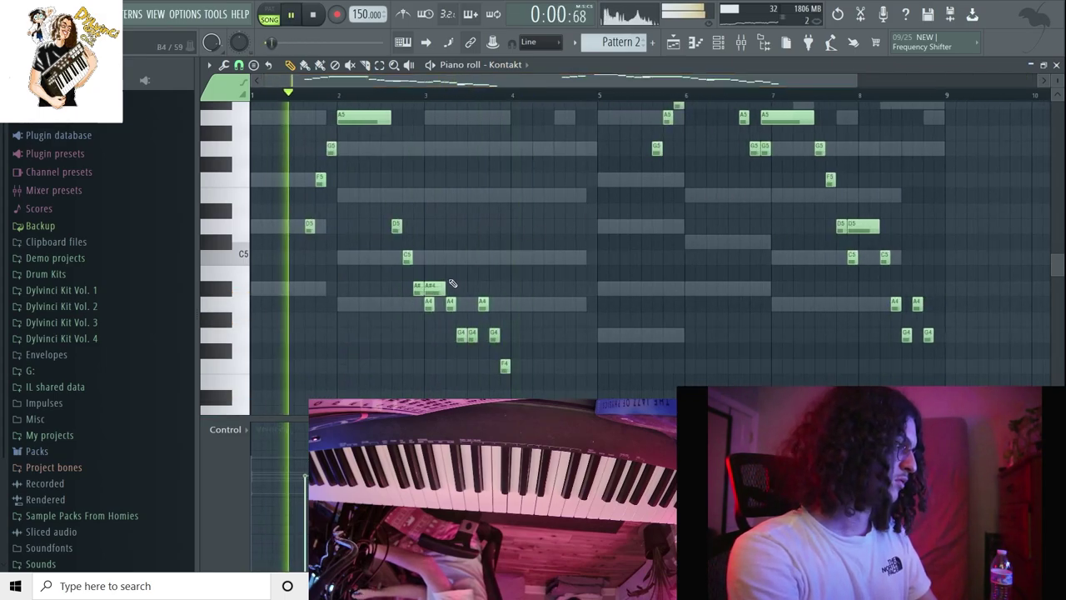
pyautogui.moveTo(434, 288); pyautogui.dragTo(444, 288)
pyautogui.scroll(1, 499, 263)
pyautogui.scroll(-1, 498, 266)
pyautogui.scroll(-2, 497, 296)
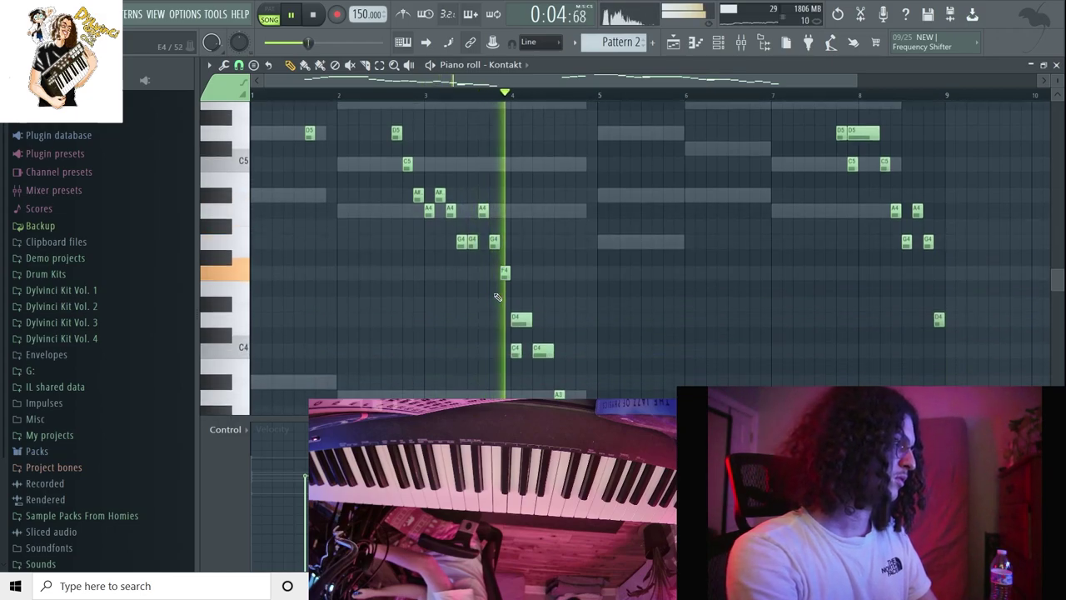
# Cut all of the Kontakt channel's notes from Pattern 2 and stop playback.
pyautogui.press('F6')
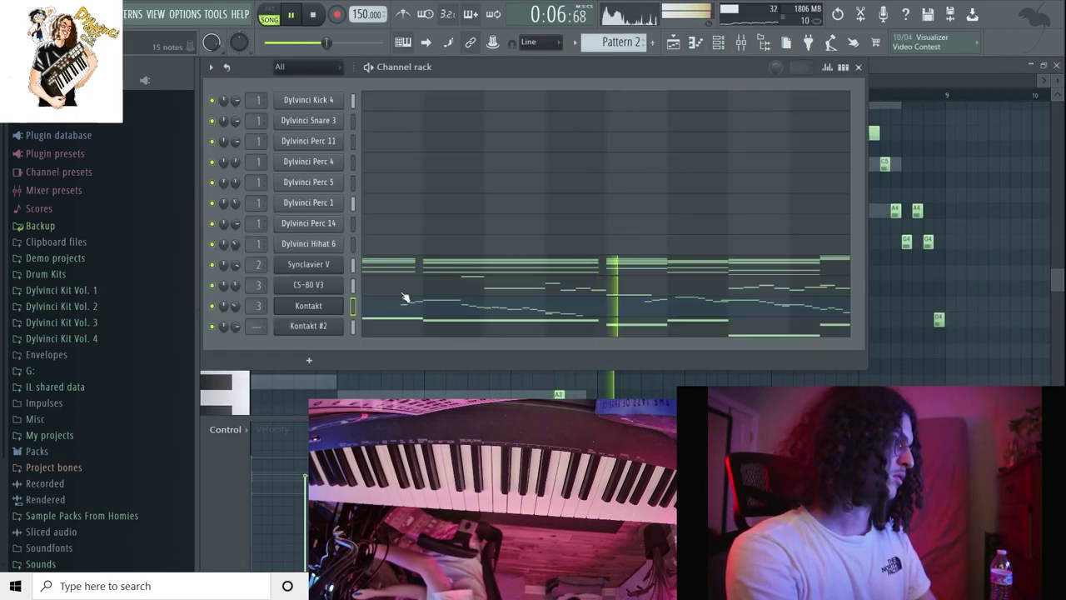
pyautogui.hotkey('ctrl', 'x')
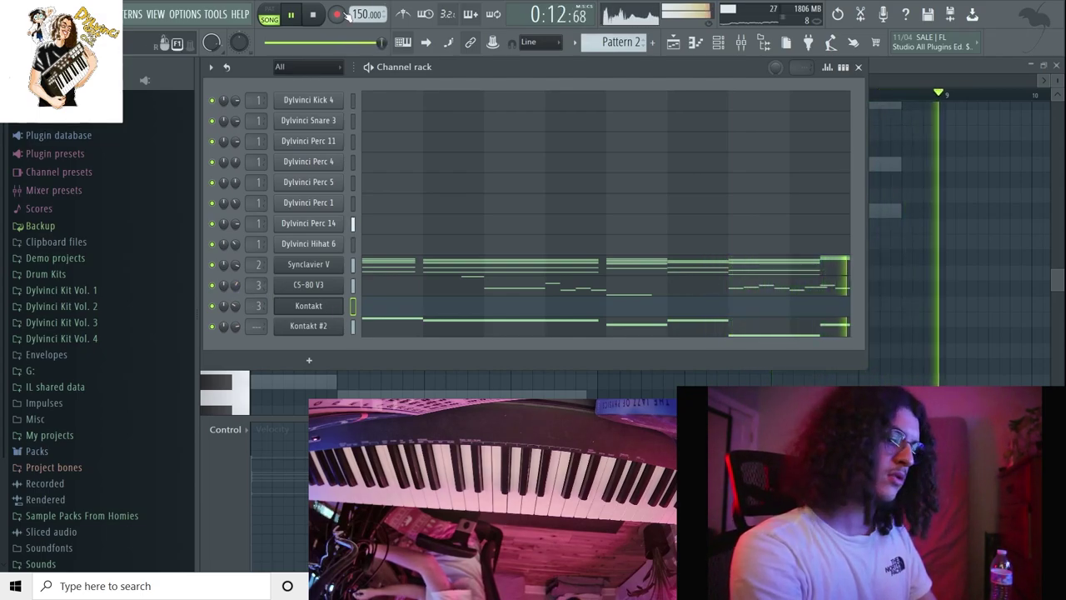
pyautogui.press('space')
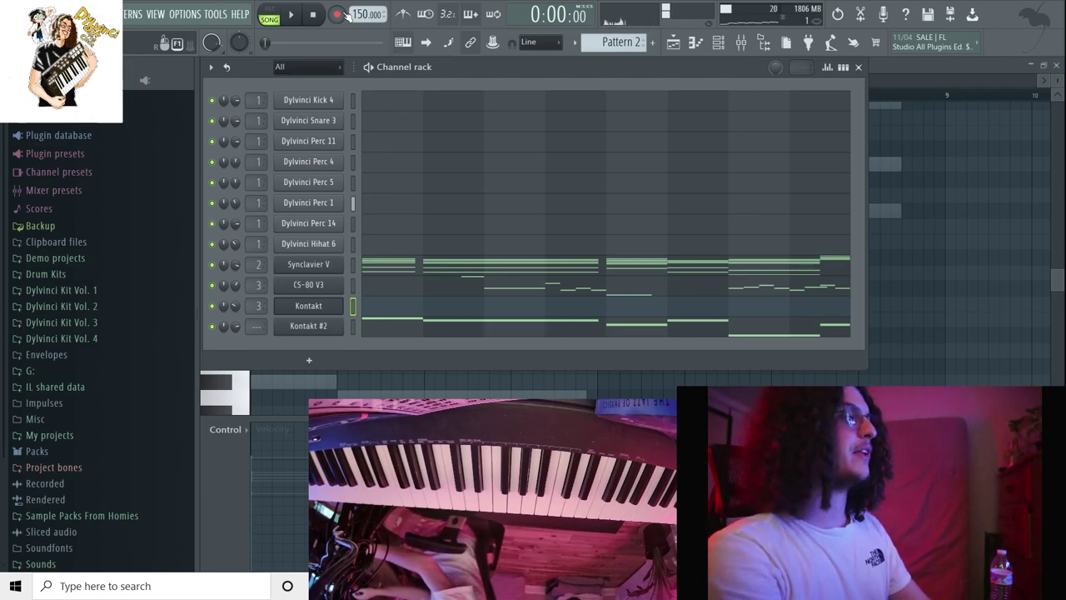
# Try to record a replacement Kontakt melody using the notes and automation option.
pyautogui.click(339, 14)
pyautogui.click(532, 363)
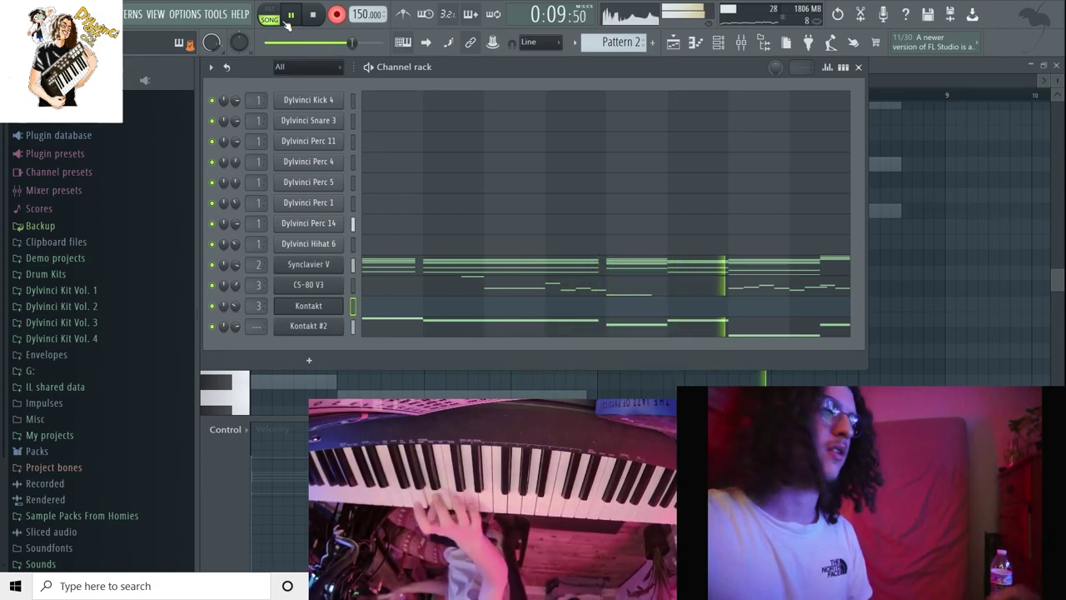
pyautogui.press('space')
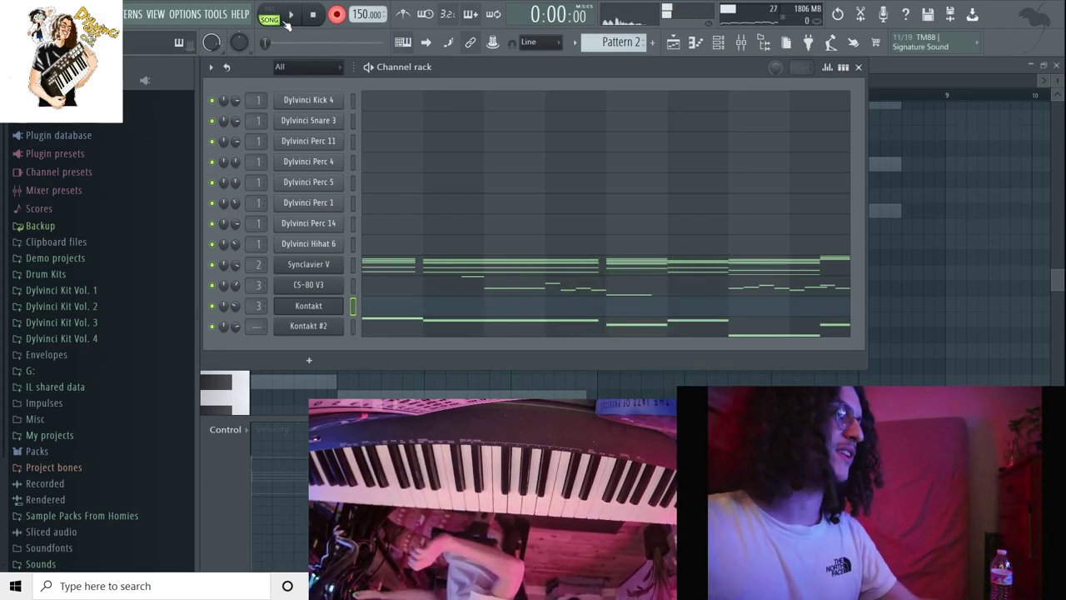
# Transpose Pattern 2 up one semitone.
pyautogui.click(593, 41)
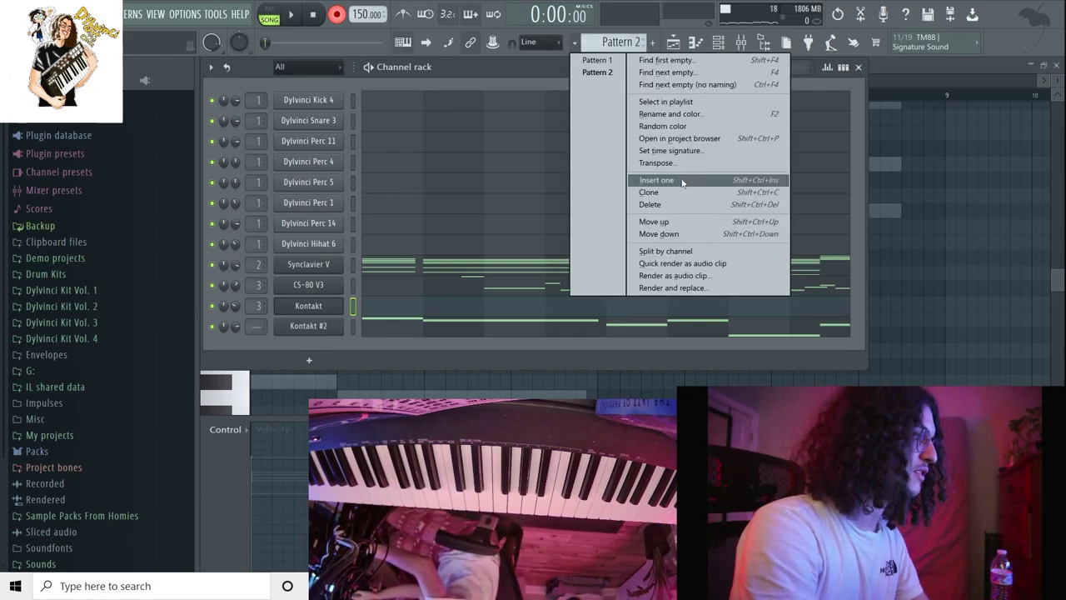
pyautogui.click(682, 160)
# Record a new Kontakt melody over the pattern, undoing the first take and performing another, and play it back.
pyautogui.press('space')
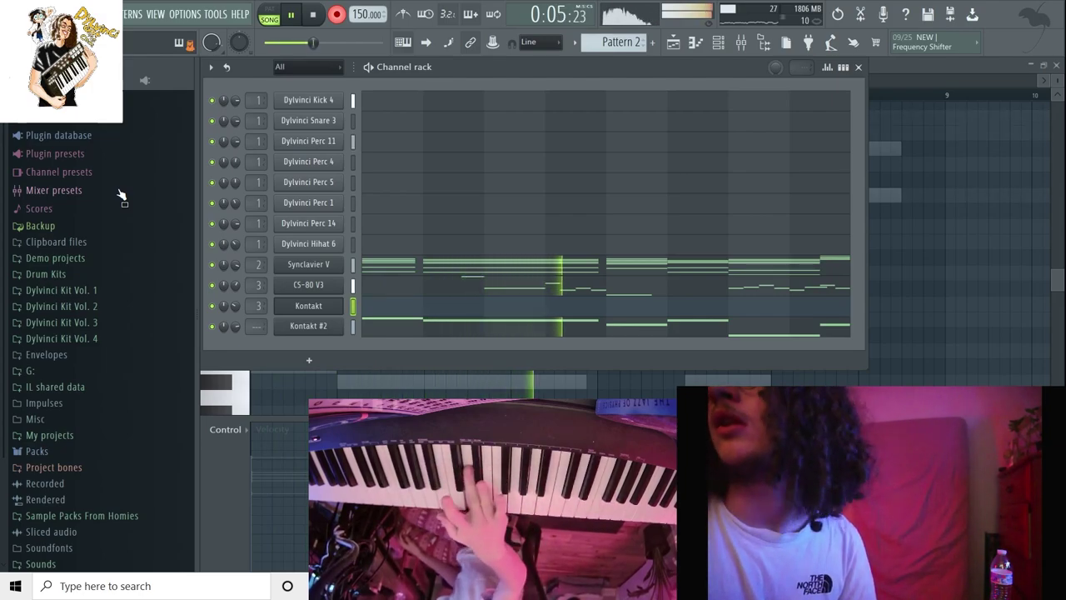
pyautogui.press('space')
pyautogui.hotkey('ctrl', 'z')
pyautogui.press('space')
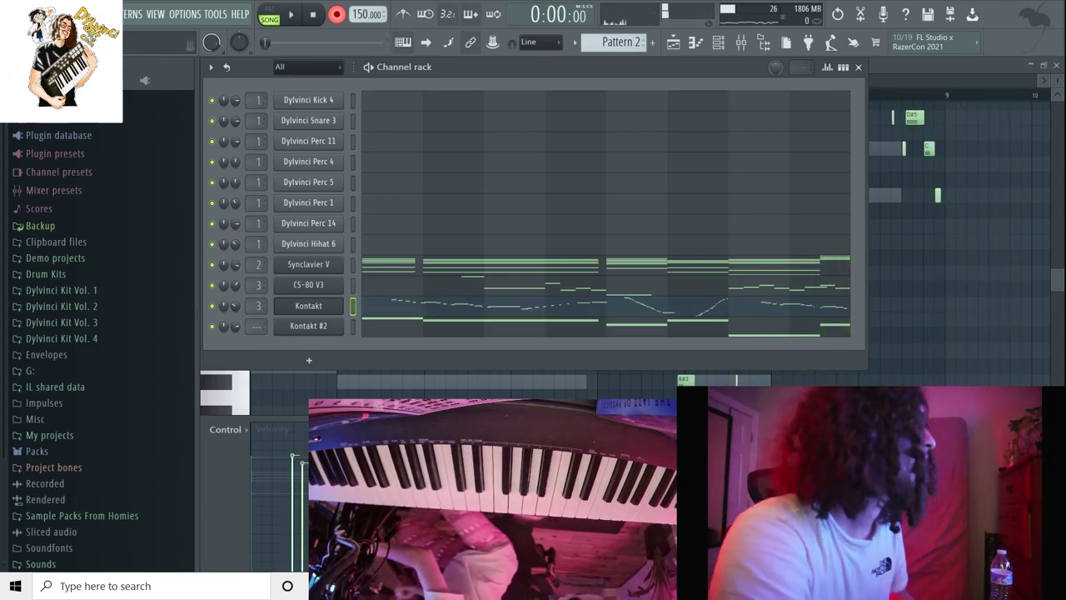
pyautogui.press('space')
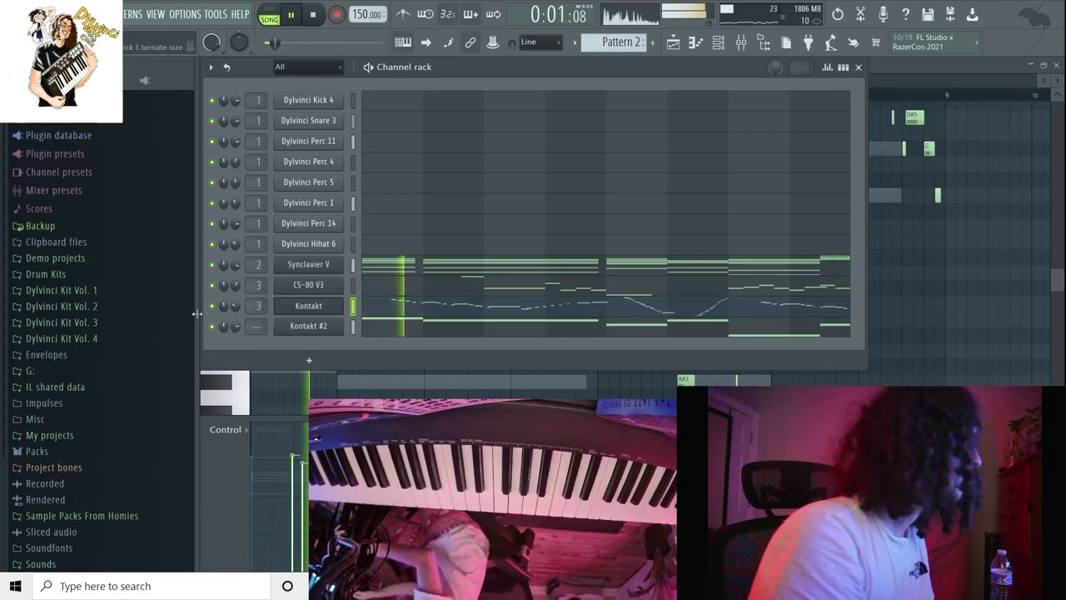
# Find Kontakt among the installed generators in the plugin database and add it to the channel rack as a new instrument.
pyautogui.scroll(10, 73, 150)
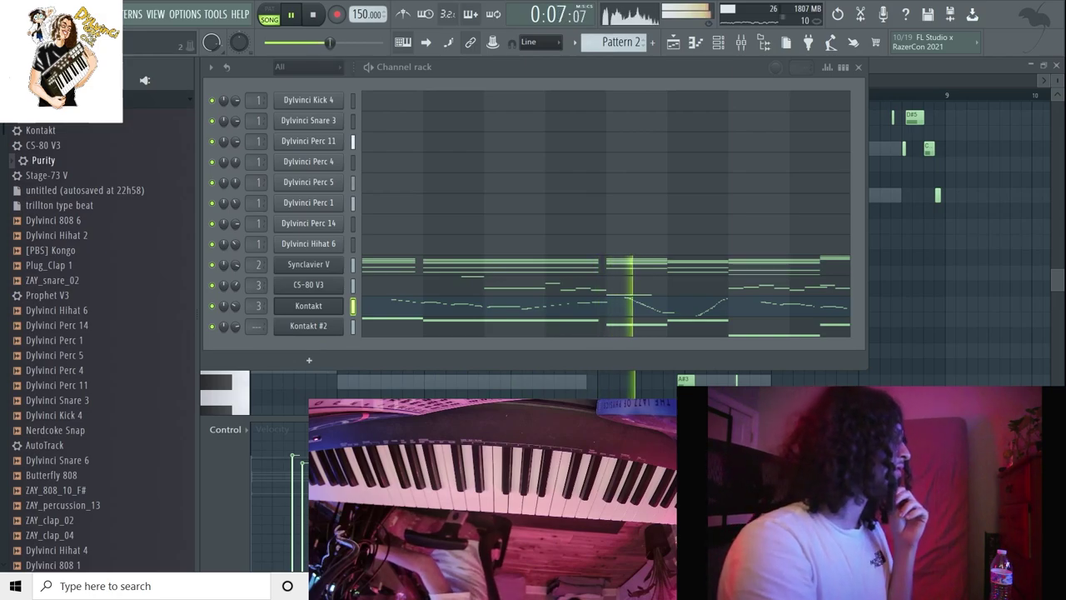
pyautogui.click(9, 80)
pyautogui.click(24, 81)
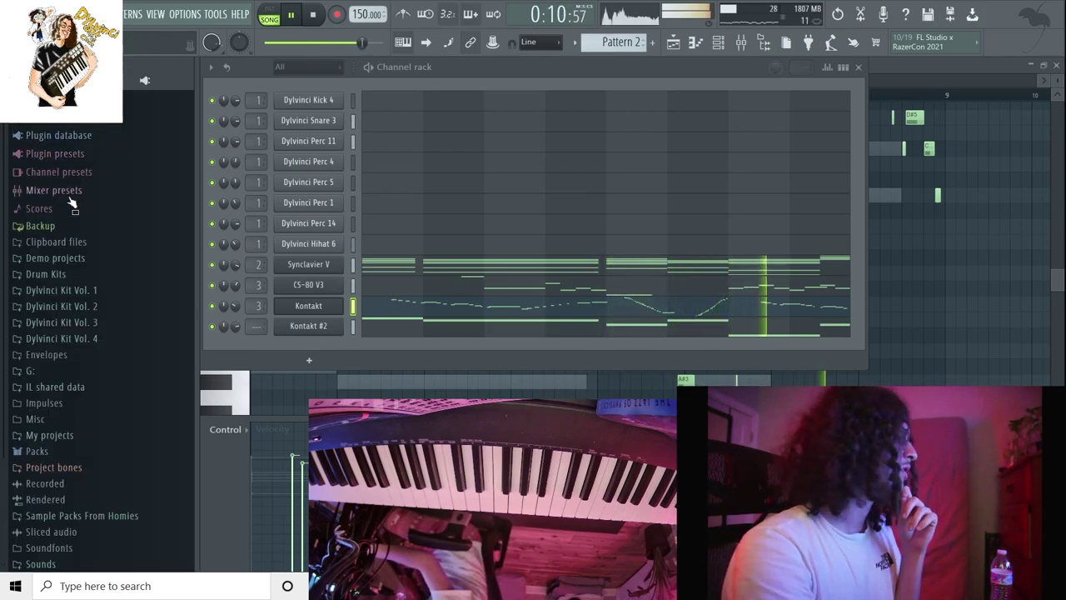
pyautogui.click(58, 135)
pyautogui.click(53, 184)
pyautogui.click(83, 218)
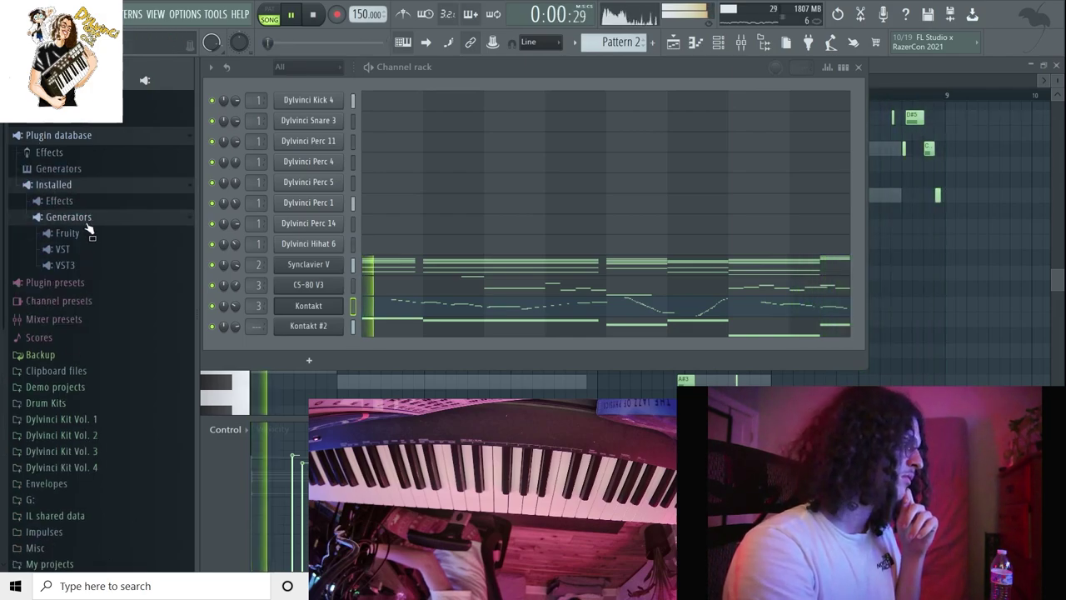
pyautogui.click(84, 271)
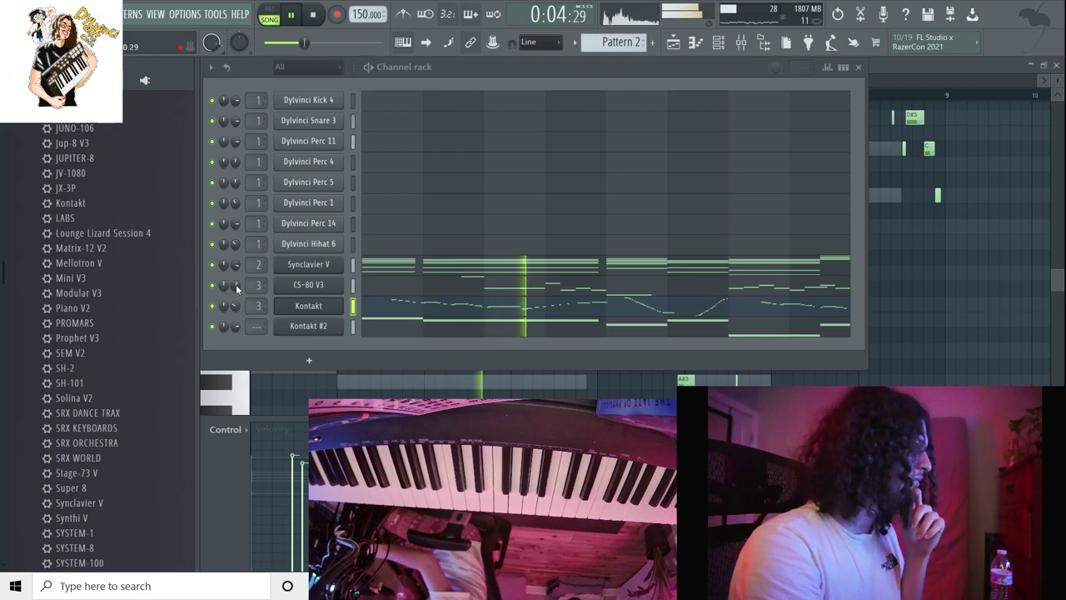
pyautogui.moveTo(79, 203); pyautogui.dragTo(308, 346)
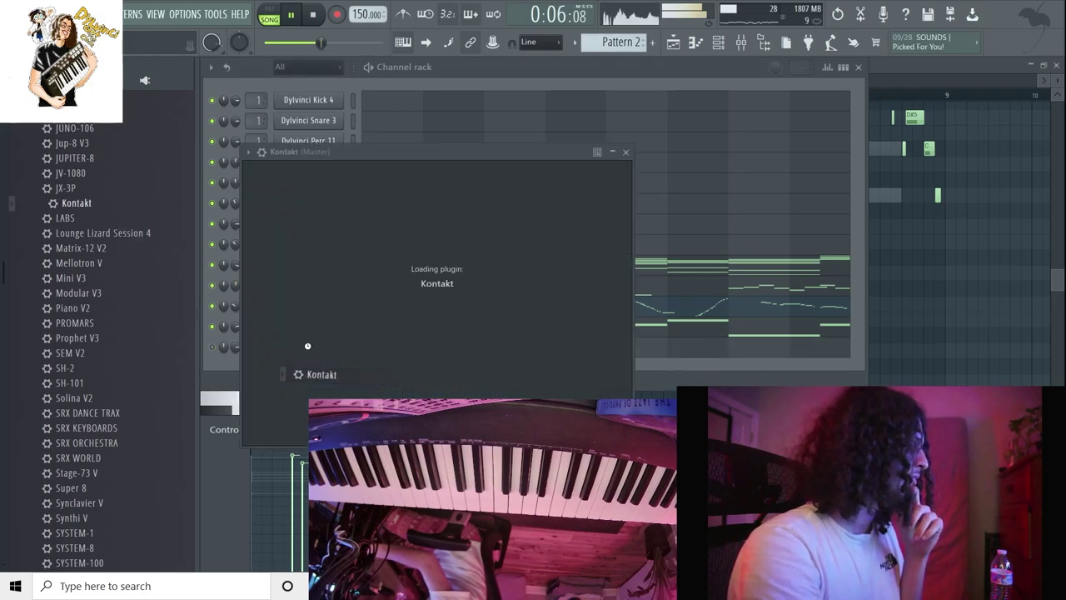
# Load the Cloud Supply instrument from the Kontakt library into the new Kontakt #3 channel.
pyautogui.scroll(-2, 333, 349)
pyautogui.scroll(1, 326, 353)
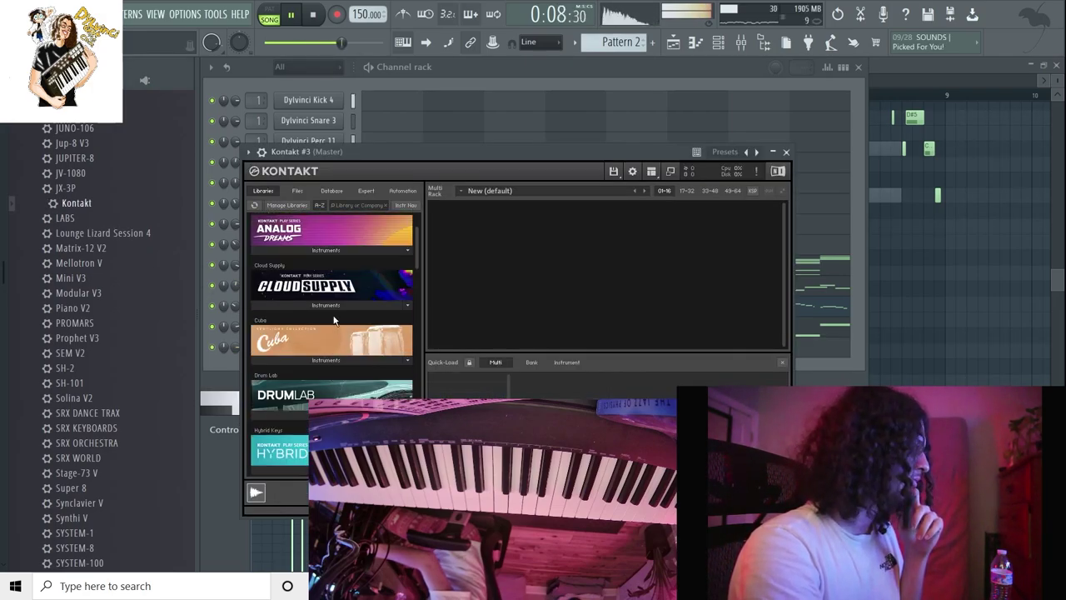
pyautogui.click(326, 304)
pyautogui.moveTo(334, 315); pyautogui.dragTo(347, 313)
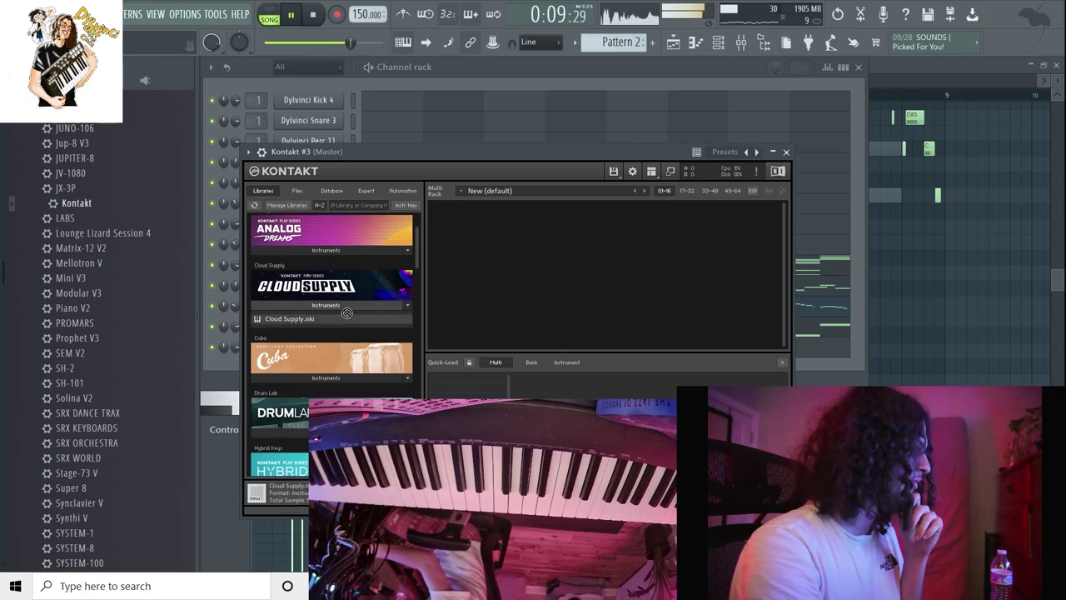
pyautogui.moveTo(480, 235); pyautogui.dragTo(471, 236)
# Audition the Cloud Supply presets Mezza, Midas, Mystery Van and Pacific, starting from the Lead category.
pyautogui.click(464, 227)
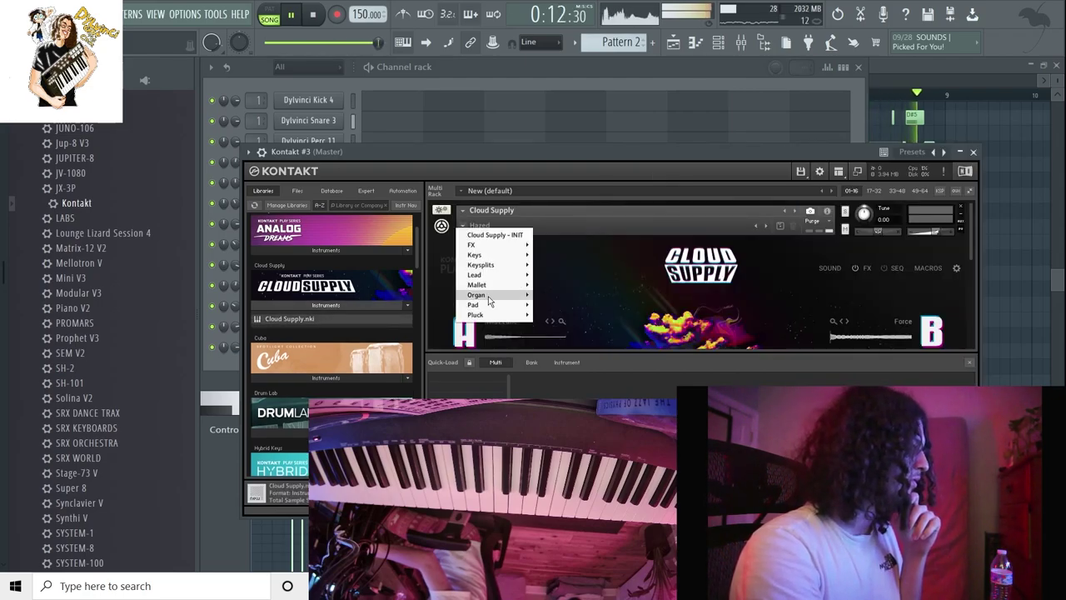
pyautogui.moveTo(493, 278)
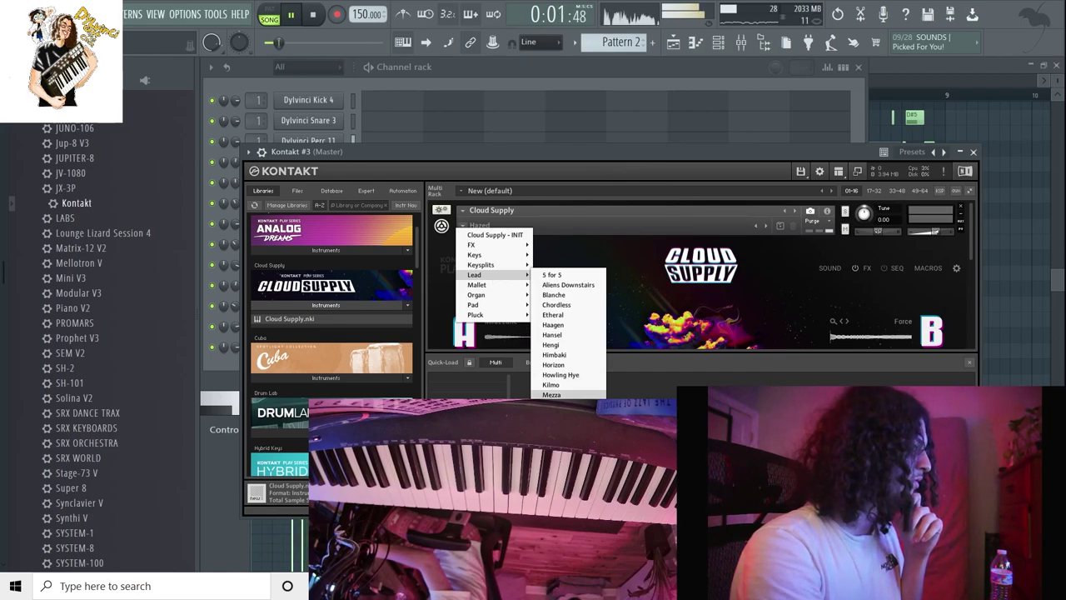
pyautogui.click(541, 395)
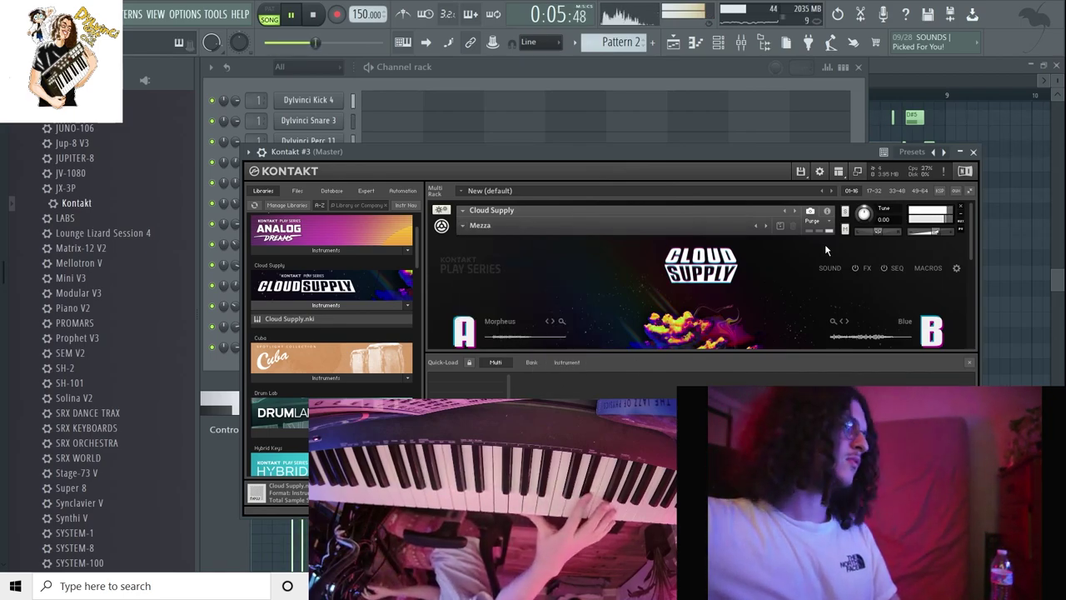
pyautogui.click(768, 226)
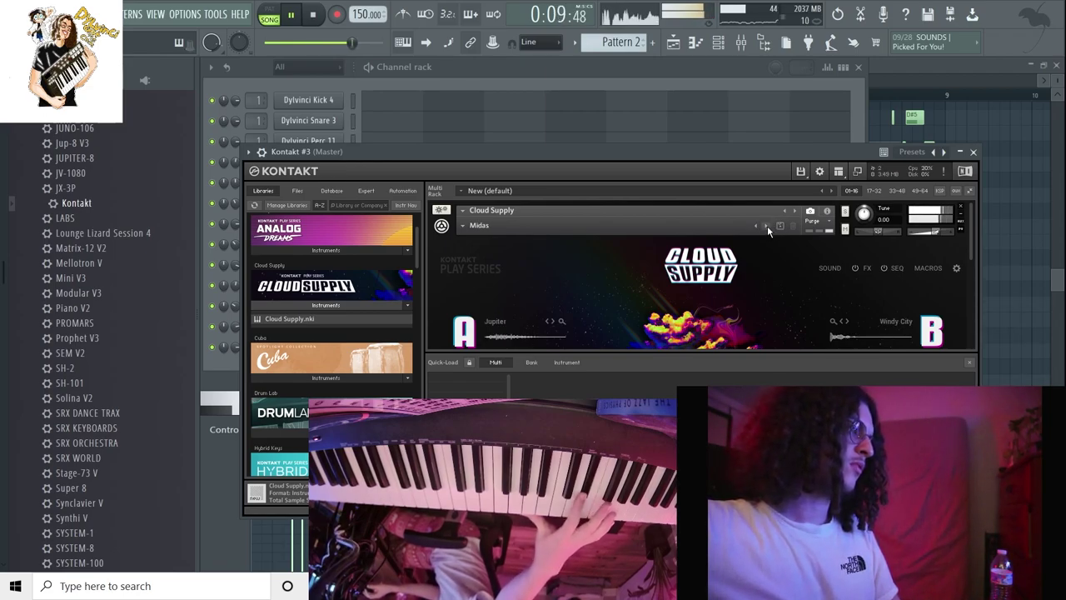
pyautogui.click(767, 225)
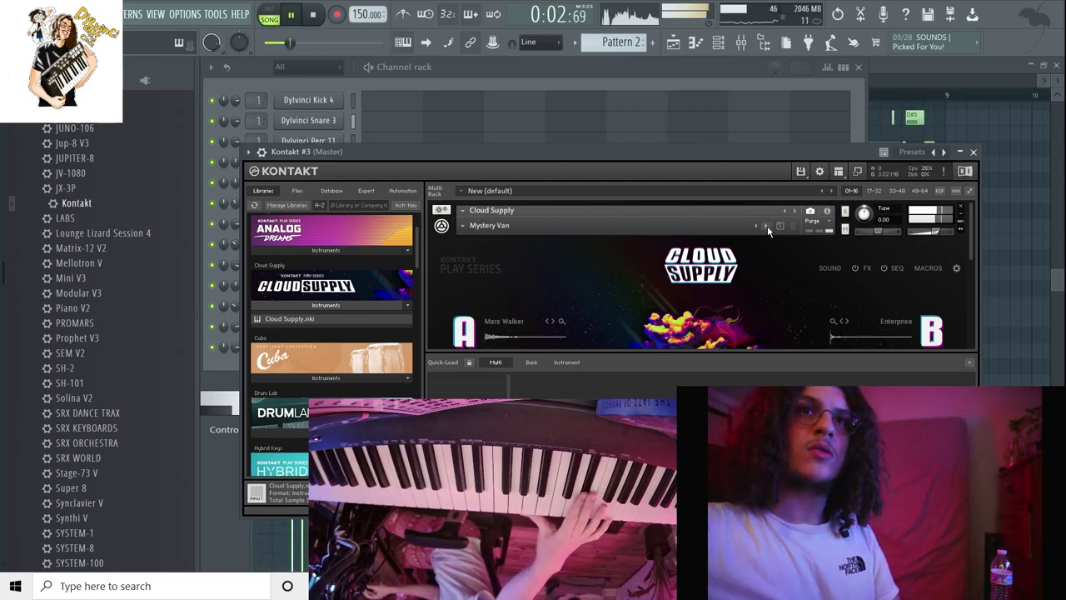
pyautogui.click(767, 226)
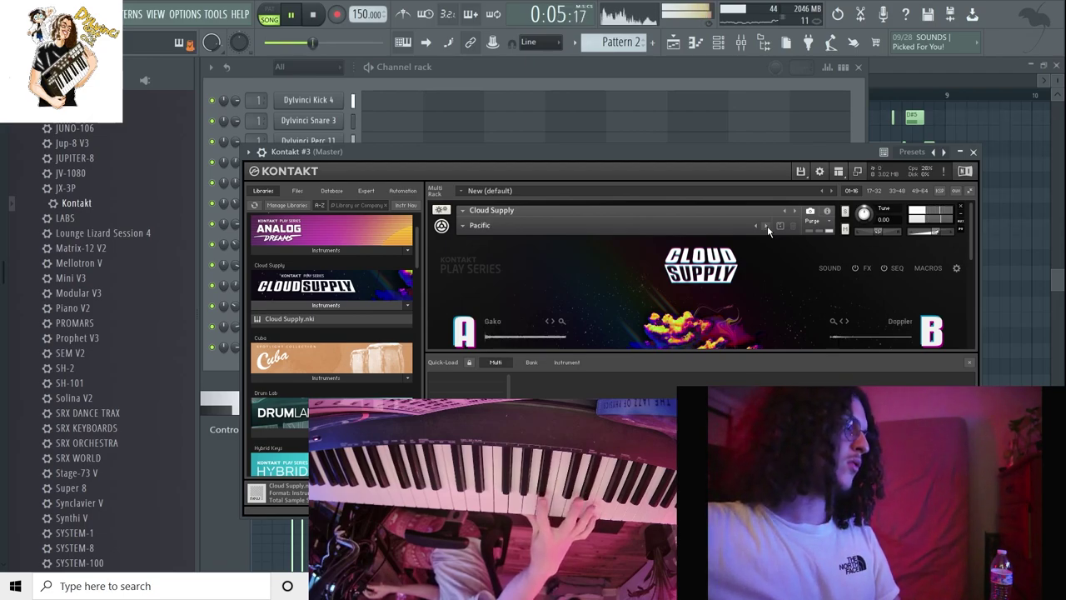
# Load the Picalow preset from the Pluck category of Cloud Supply.
pyautogui.click(464, 227)
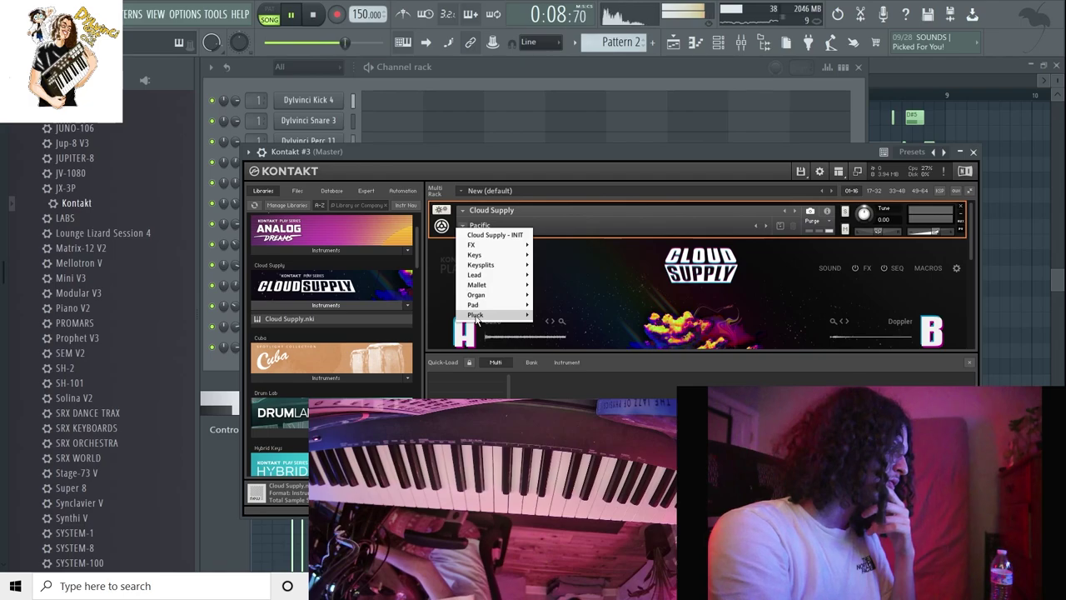
pyautogui.moveTo(478, 315)
pyautogui.click(554, 335)
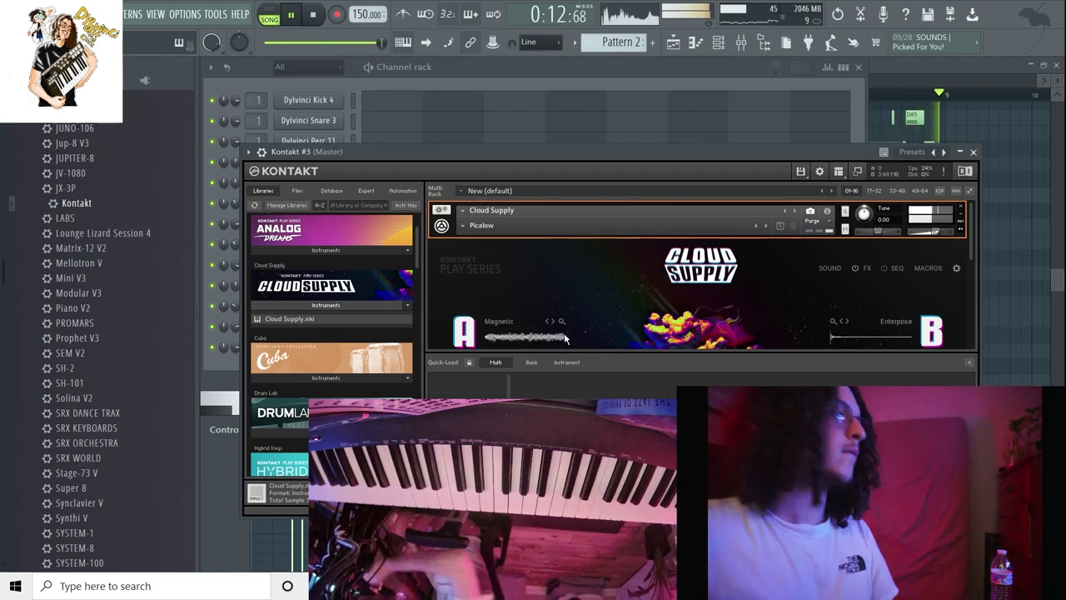
# Record a melody on the Kontakt #3 channel over the pattern with the first Kontakt channel muted.
pyautogui.click(390, 73)
pyautogui.press('space')
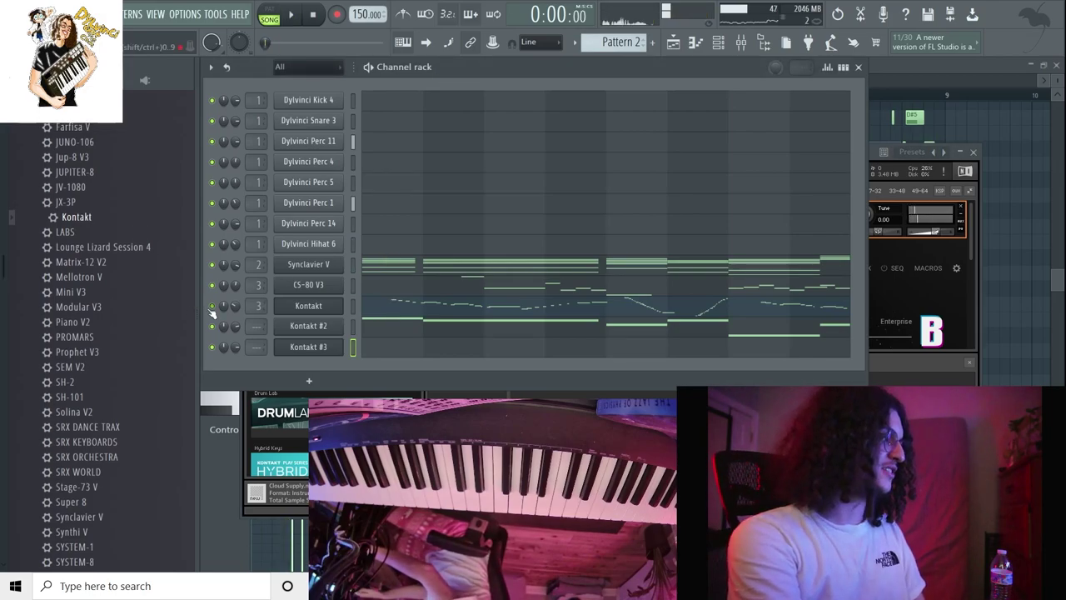
pyautogui.click(337, 15)
pyautogui.click(452, 347)
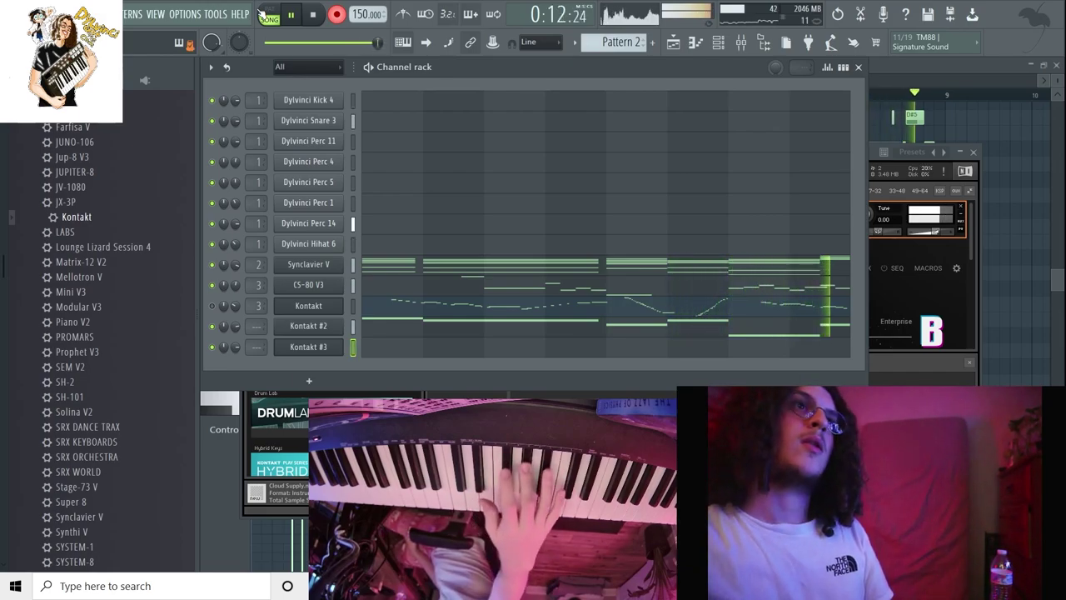
pyautogui.press('space')
# Review the recorded Kontakt #3 notes in the piano roll and play the pattern back.
pyautogui.click(591, 354)
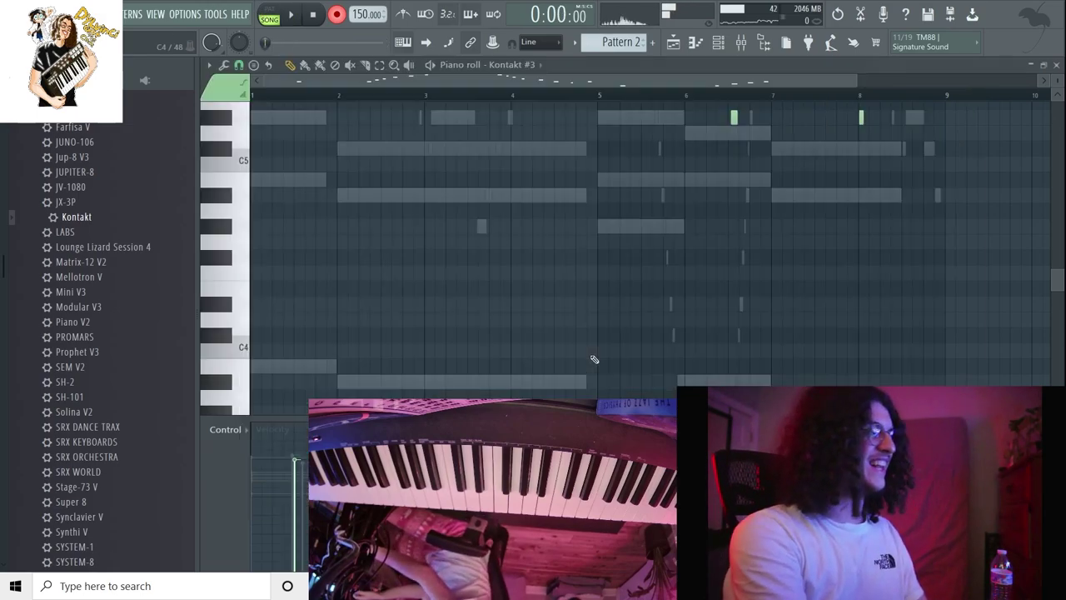
pyautogui.press('space')
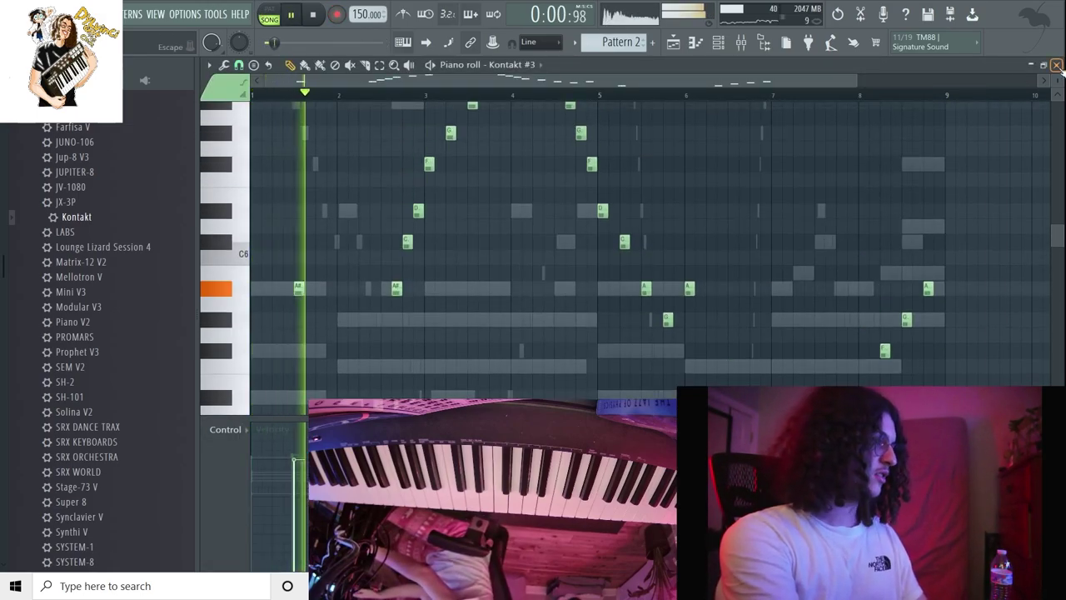
pyautogui.press('F6')
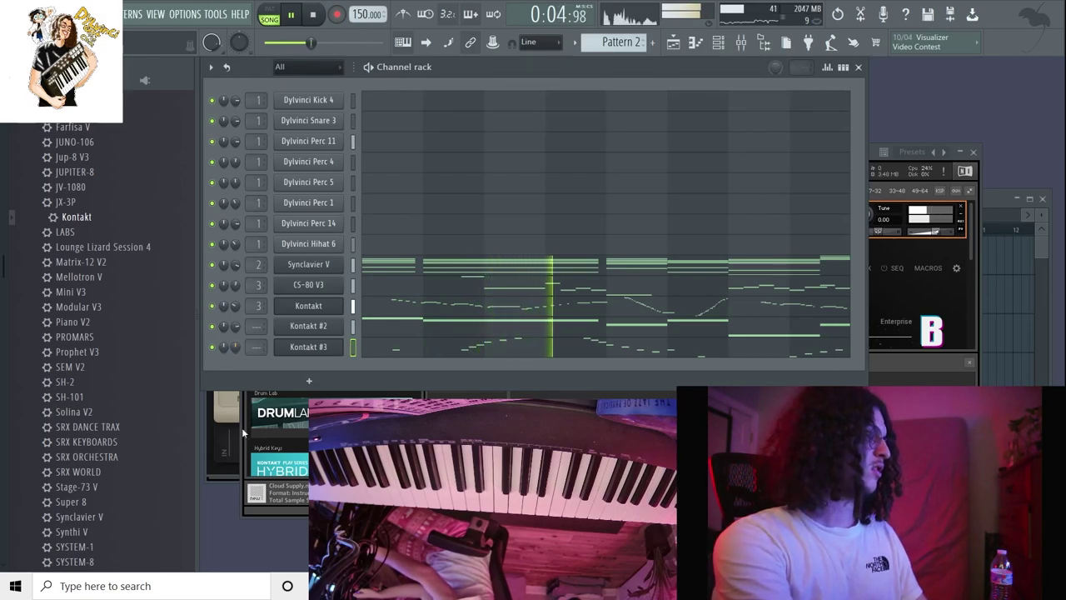
# Switch to Spotify, look through its home page, and return to FL Studio.
pyautogui.hotkey('alt', 'Tab')
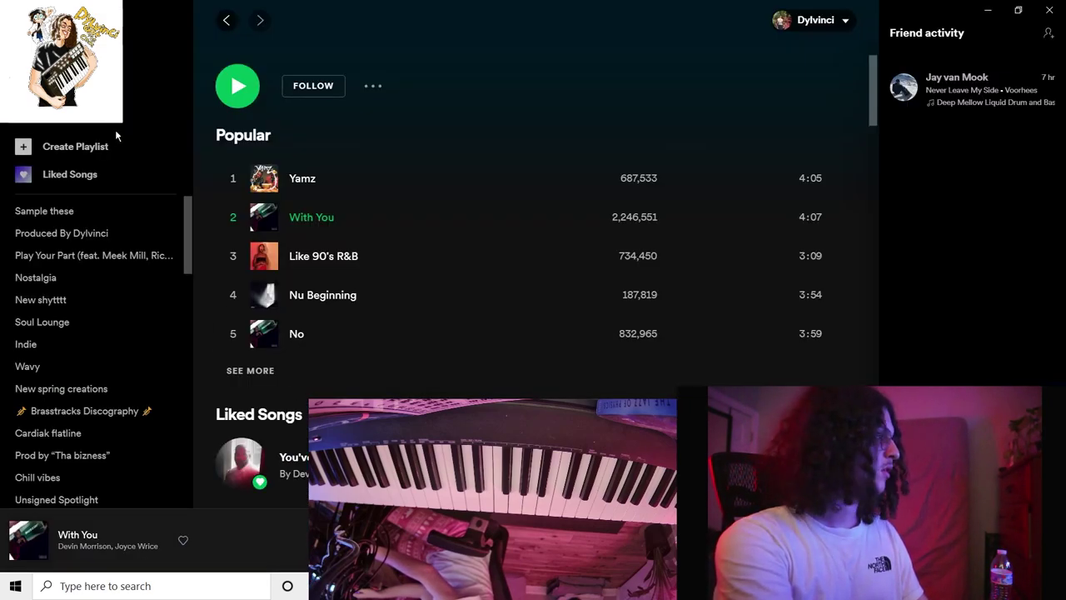
pyautogui.click(67, 47)
pyautogui.scroll(-4, 588, 163)
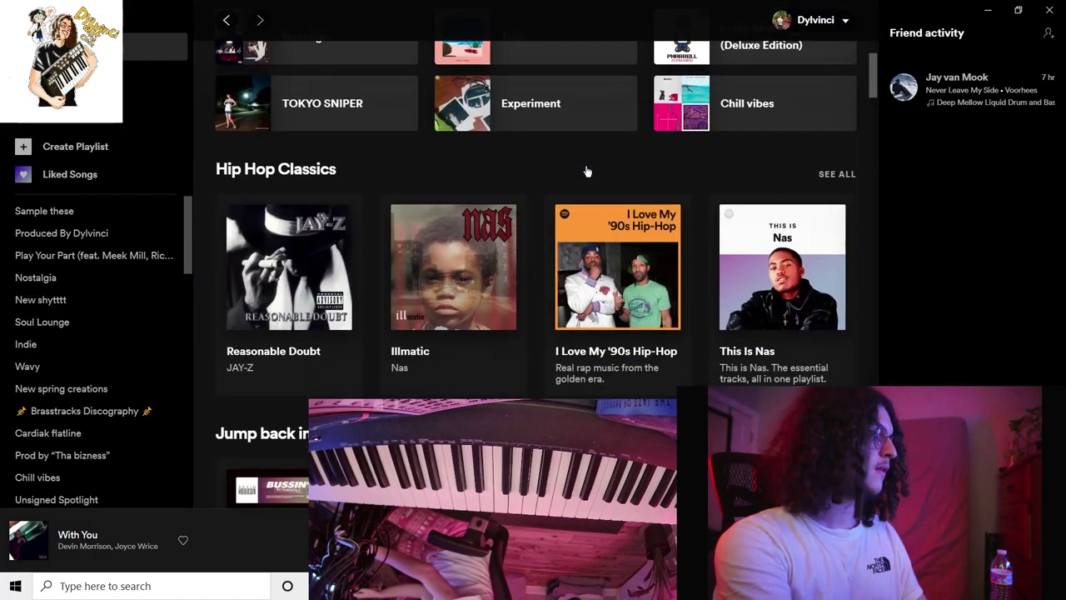
pyautogui.scroll(2, 585, 172)
pyautogui.hotkey('alt', 'Tab')
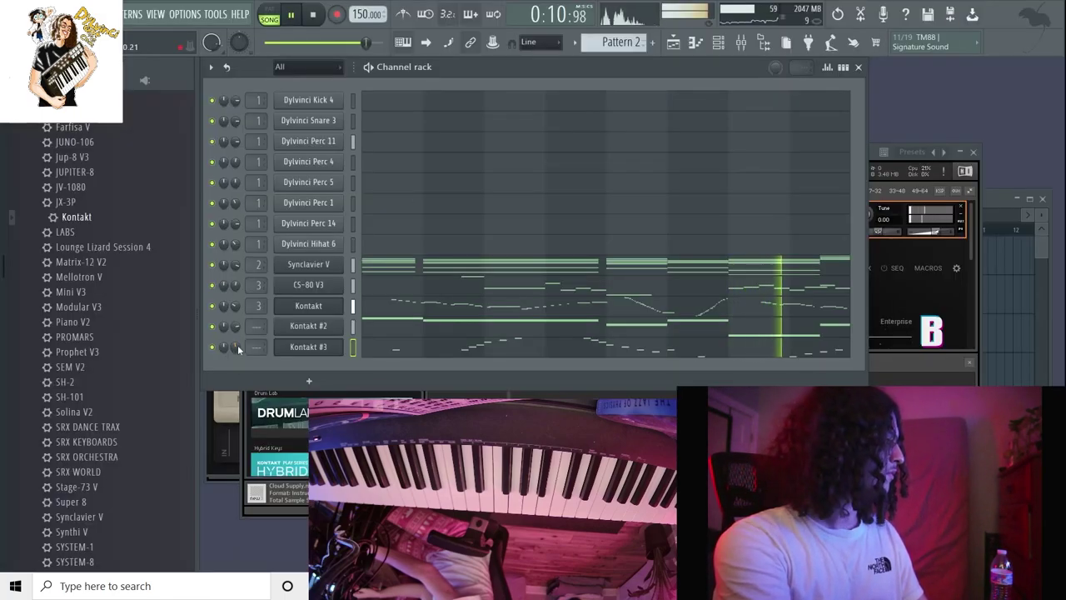
# Add another Kontakt instance to the channel rack and load the Lo-Fi Glow instrument into it.
pyautogui.moveTo(115, 239); pyautogui.dragTo(319, 365)
pyautogui.scroll(-2, 343, 368)
pyautogui.scroll(-6, 342, 369)
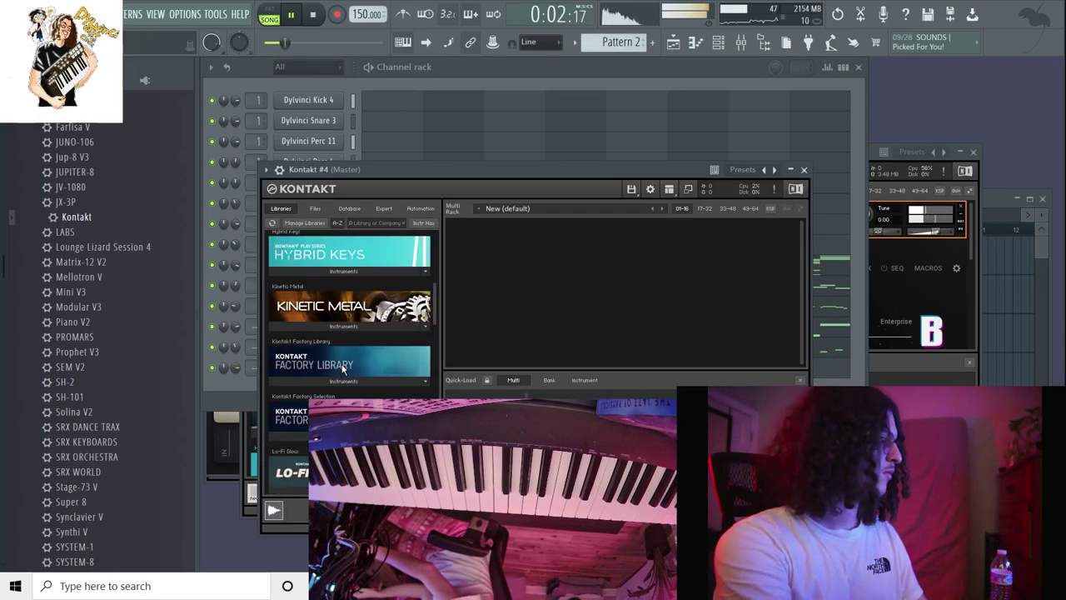
pyautogui.click(336, 343)
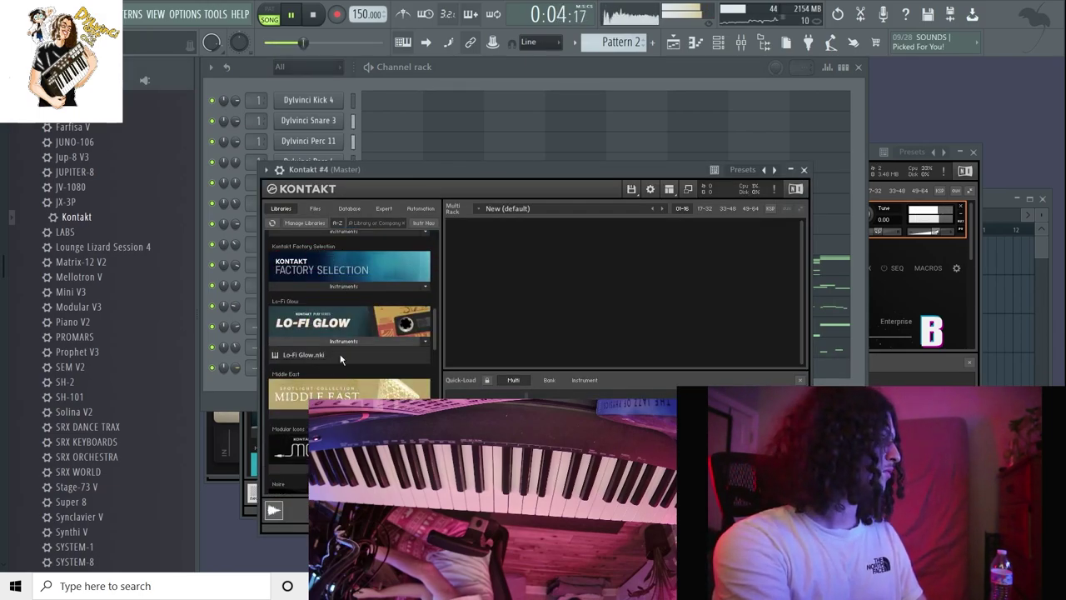
pyautogui.moveTo(333, 354); pyautogui.dragTo(387, 348)
pyautogui.moveTo(494, 260); pyautogui.dragTo(500, 265)
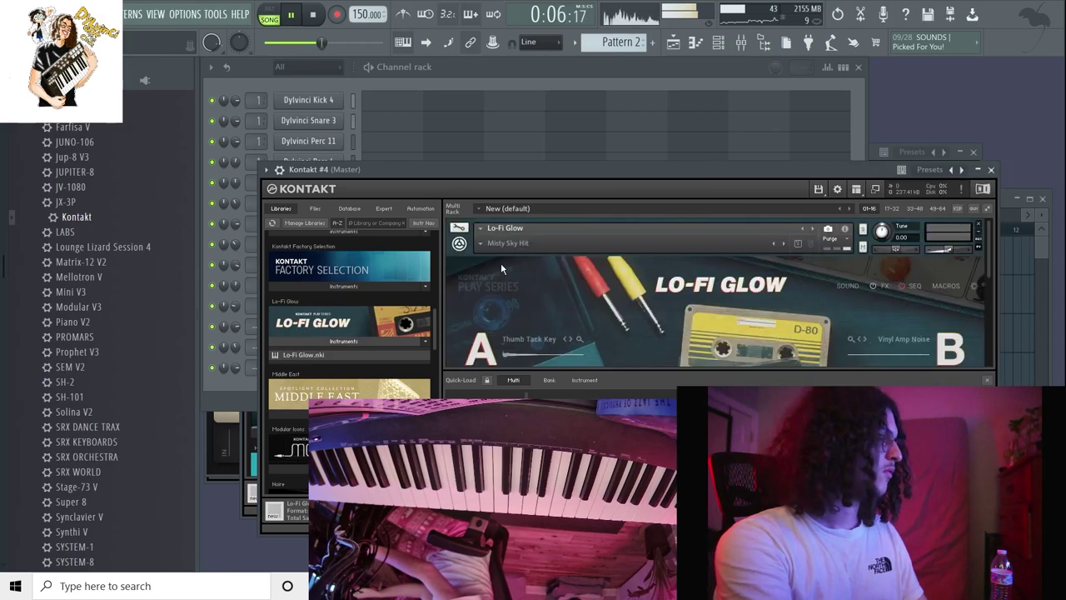
# Audition the Lo-Fi Glow presets Late Hit, Mello Lead, Misty Glen Lead and Play Sockets from the Lead category.
pyautogui.click(478, 243)
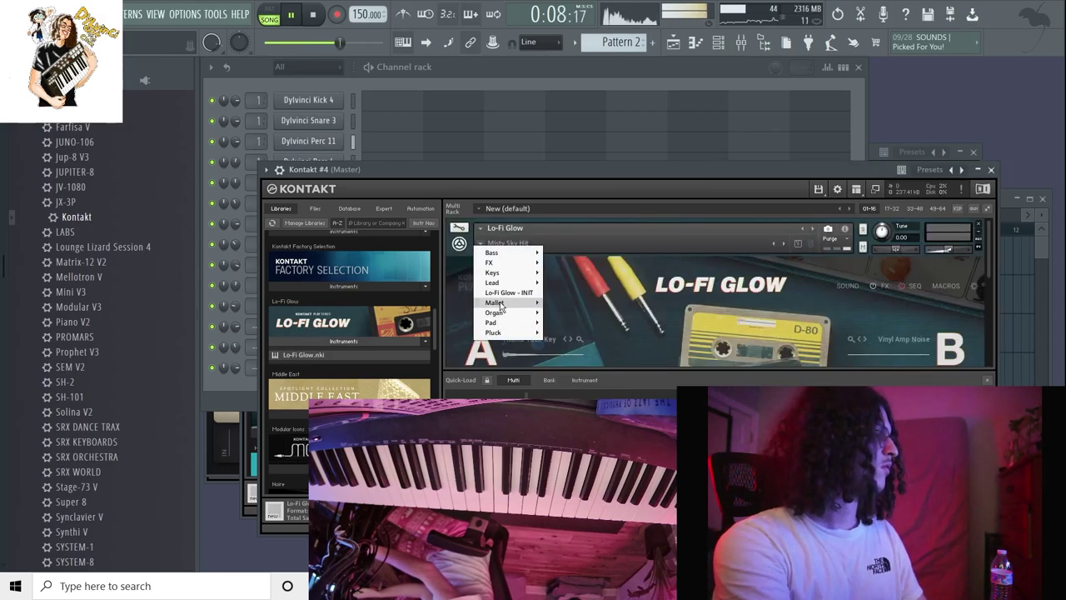
pyautogui.moveTo(504, 284)
pyautogui.click(569, 405)
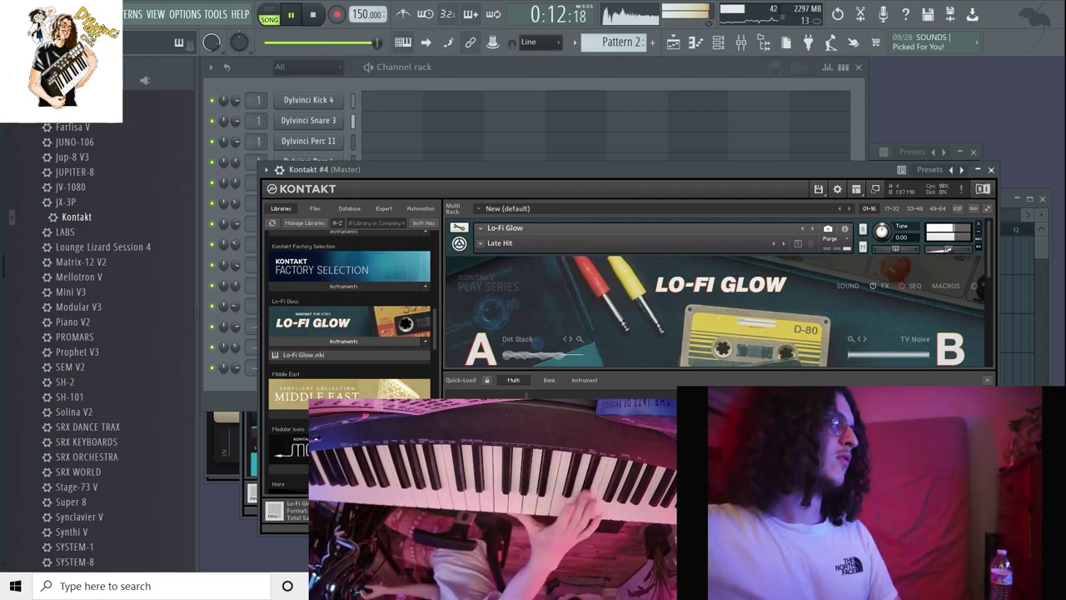
pyautogui.click(782, 243)
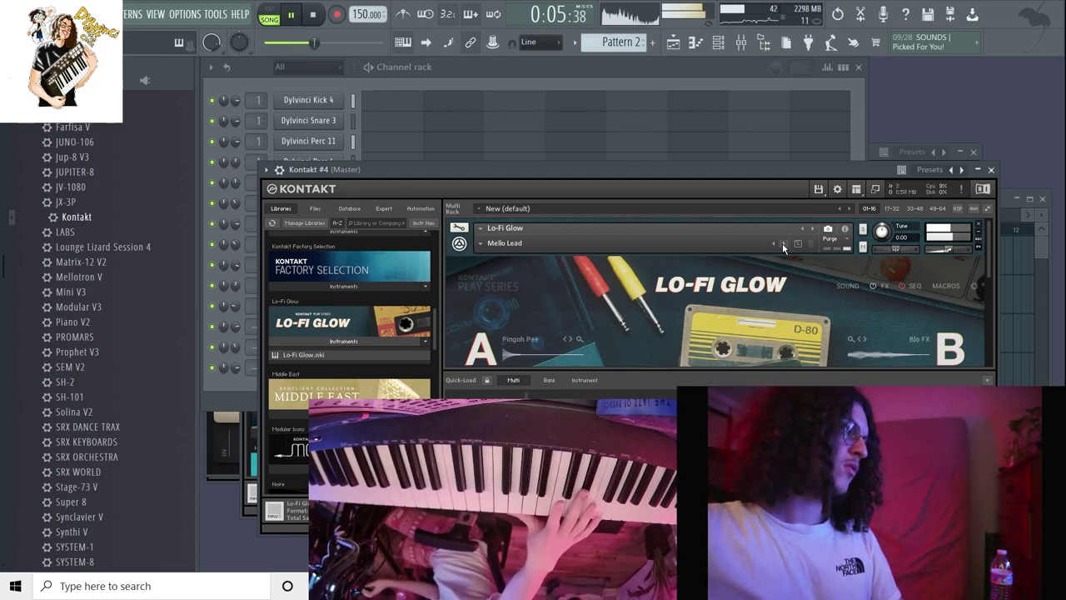
pyautogui.click(782, 243)
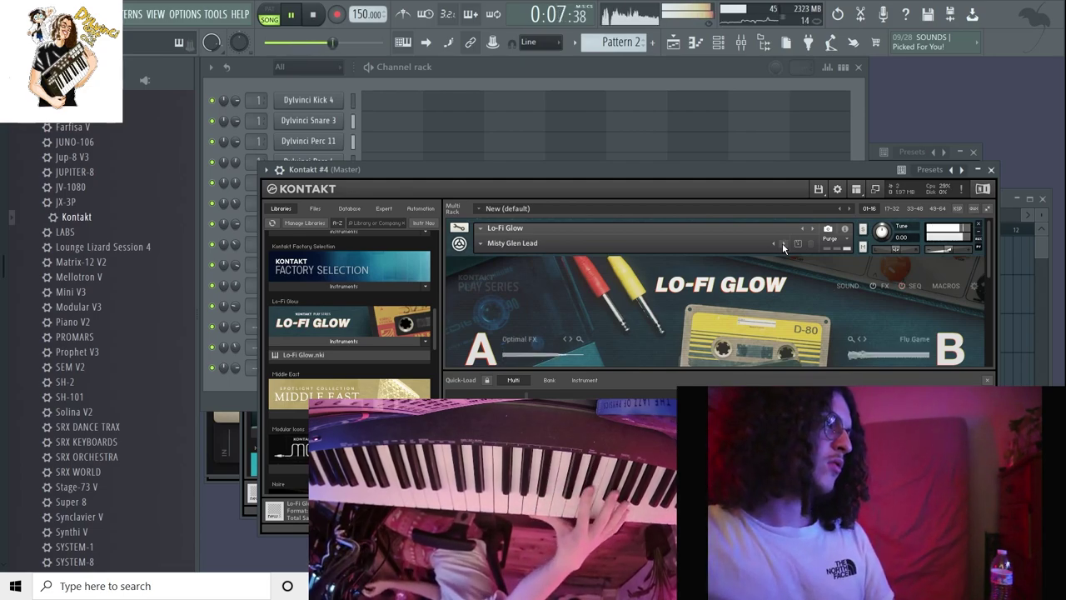
pyautogui.click(782, 242)
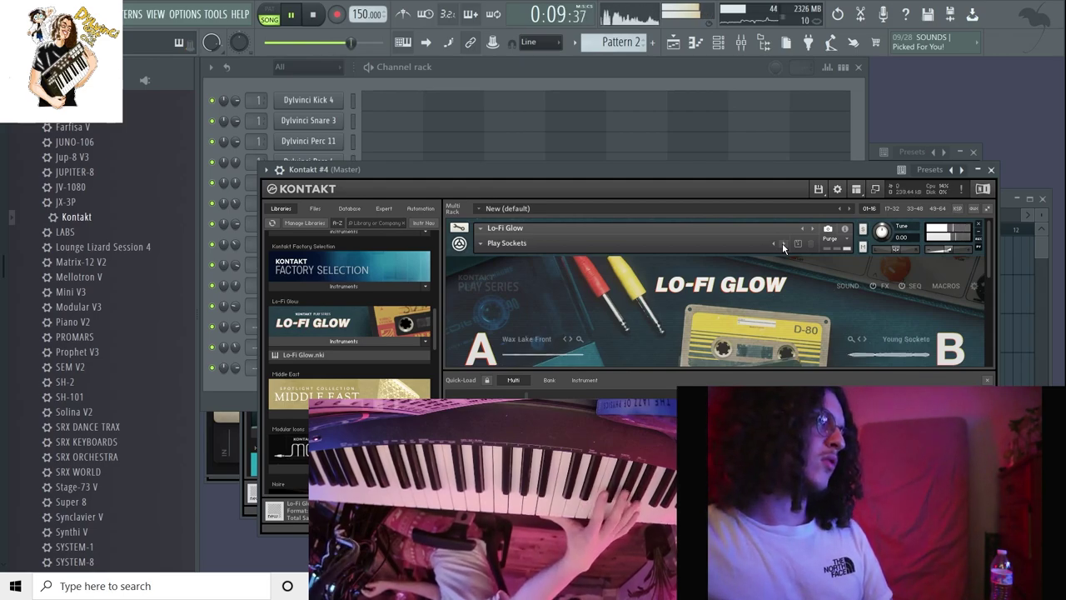
# Set Lo-Fi Glow to the Pluck Around preset from the Pluck category.
pyautogui.click(490, 243)
pyautogui.moveTo(500, 334)
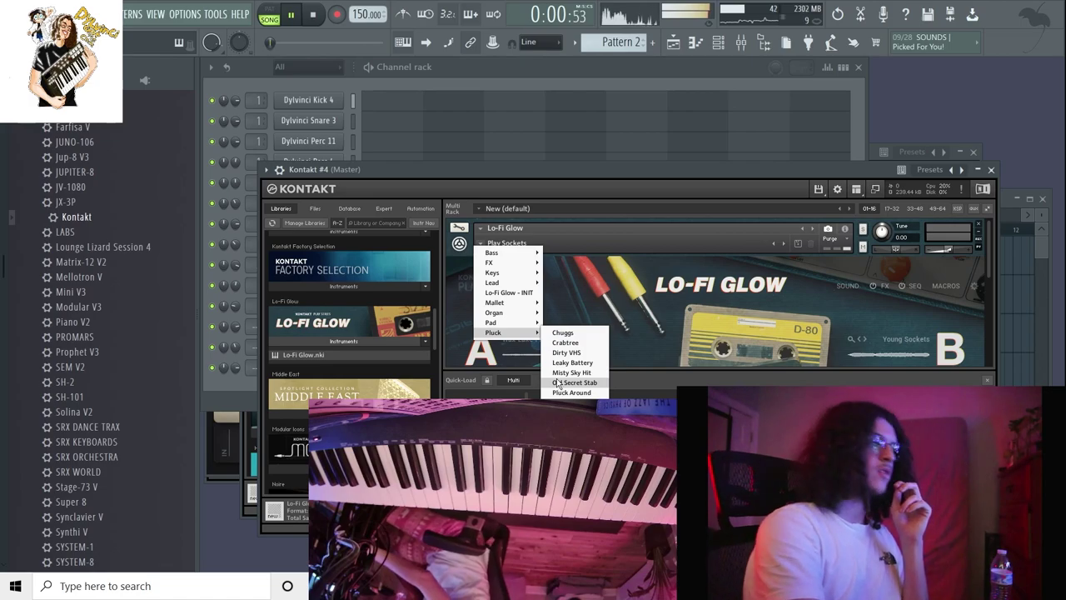
pyautogui.click(557, 382)
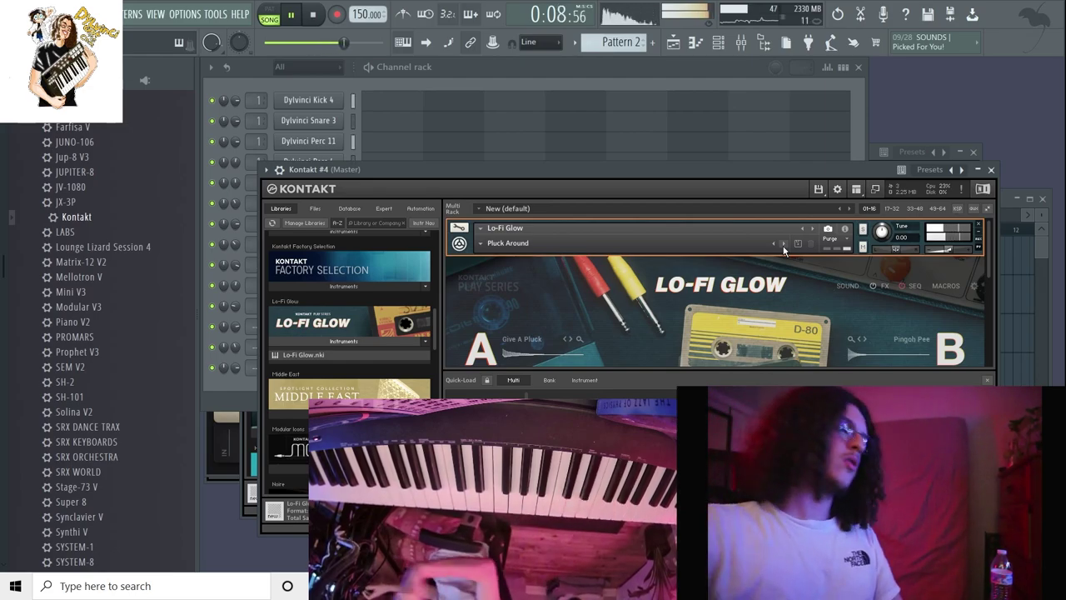
# Record a melody on the Kontakt #4 channel over the pattern using the Lo-Fi Glow sound.
pyautogui.press('space')
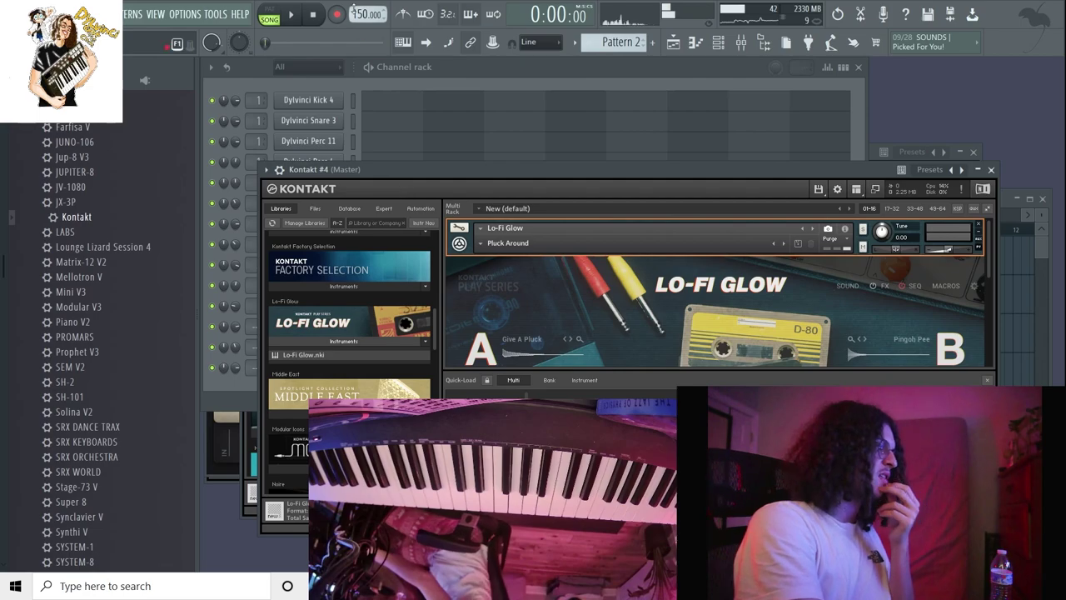
pyautogui.press('r')
pyautogui.click(497, 360)
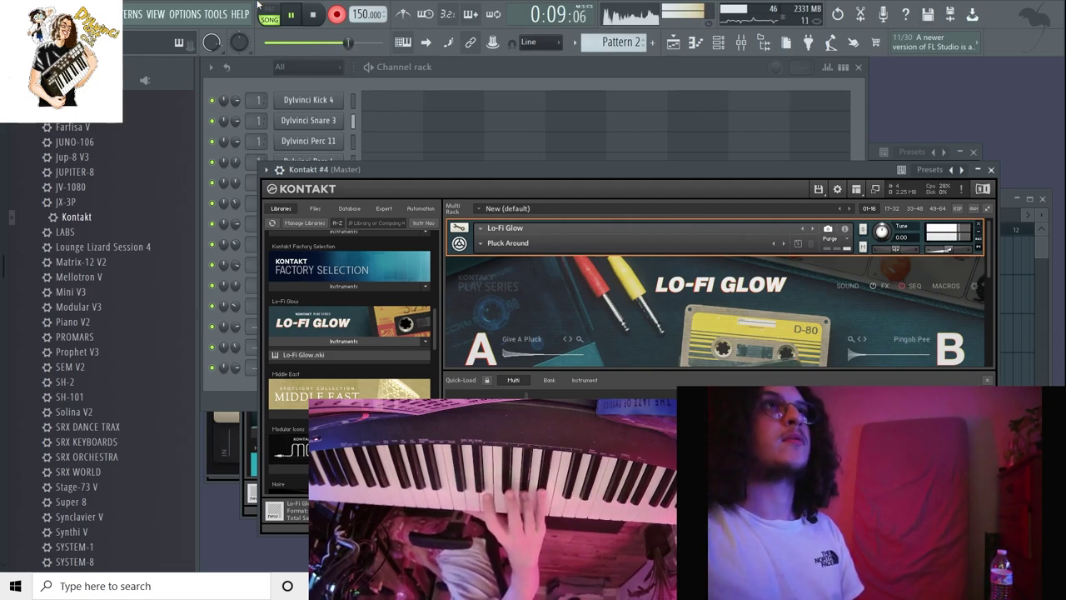
pyautogui.click(421, 68)
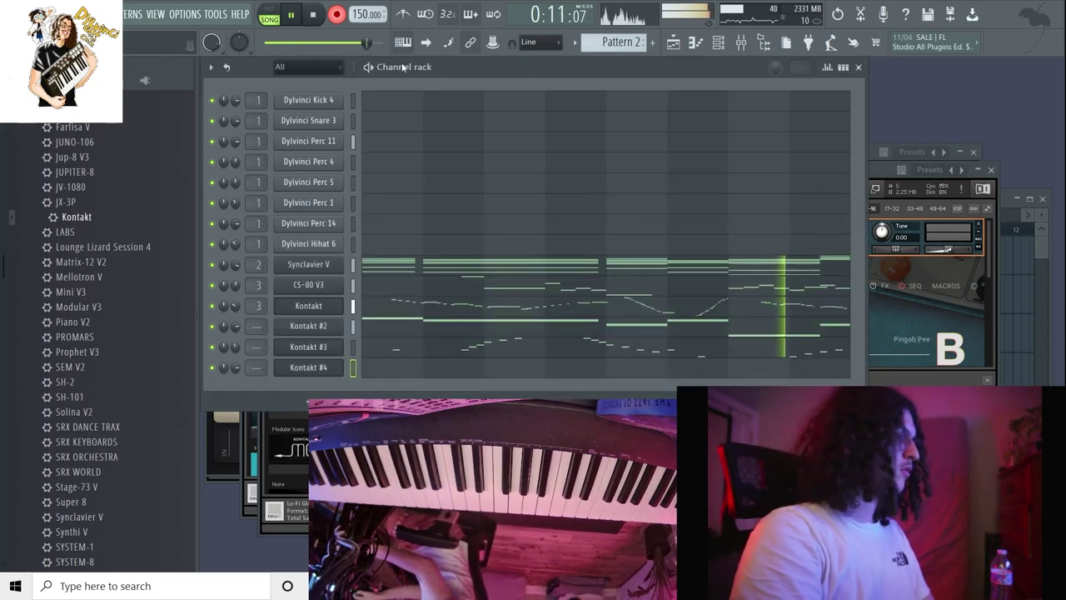
# Delete the later recorded notes on Kontakt #4 and duplicate the phrase from bar 2 so the copy starts at bar 6.
pyautogui.click(600, 367)
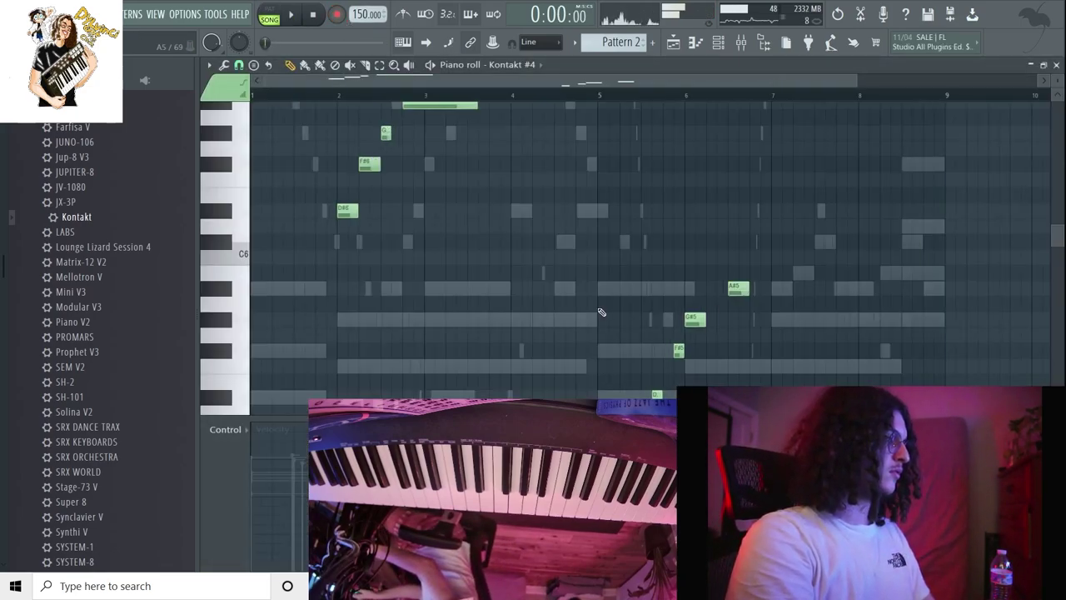
pyautogui.rightClick(694, 320)
pyautogui.hotkey('ctrl', 'b')
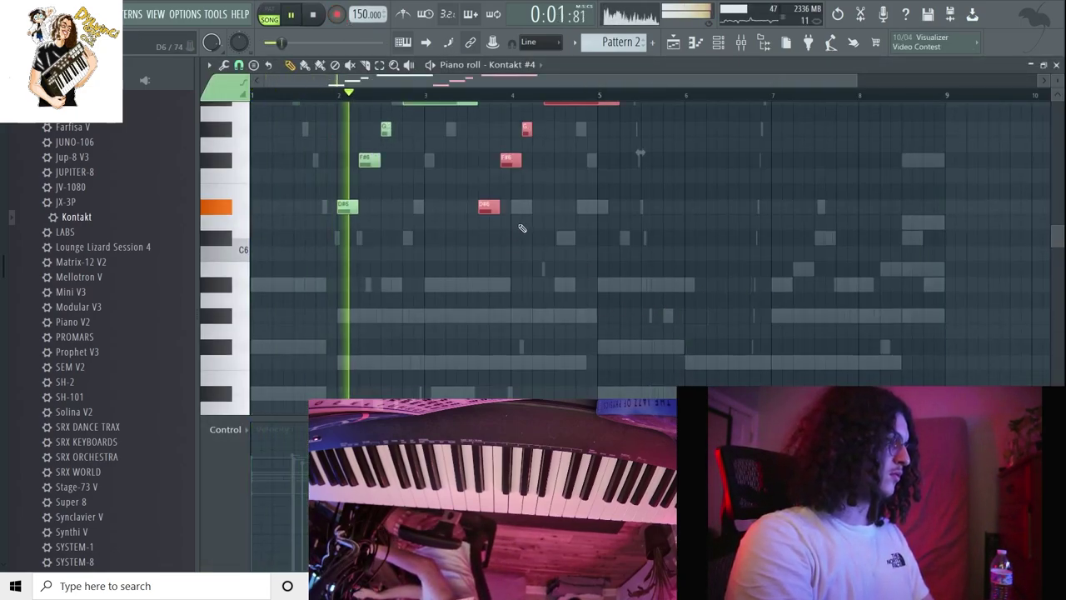
pyautogui.moveTo(495, 208); pyautogui.dragTo(705, 210)
pyautogui.hotkey('ctrl', 'd')
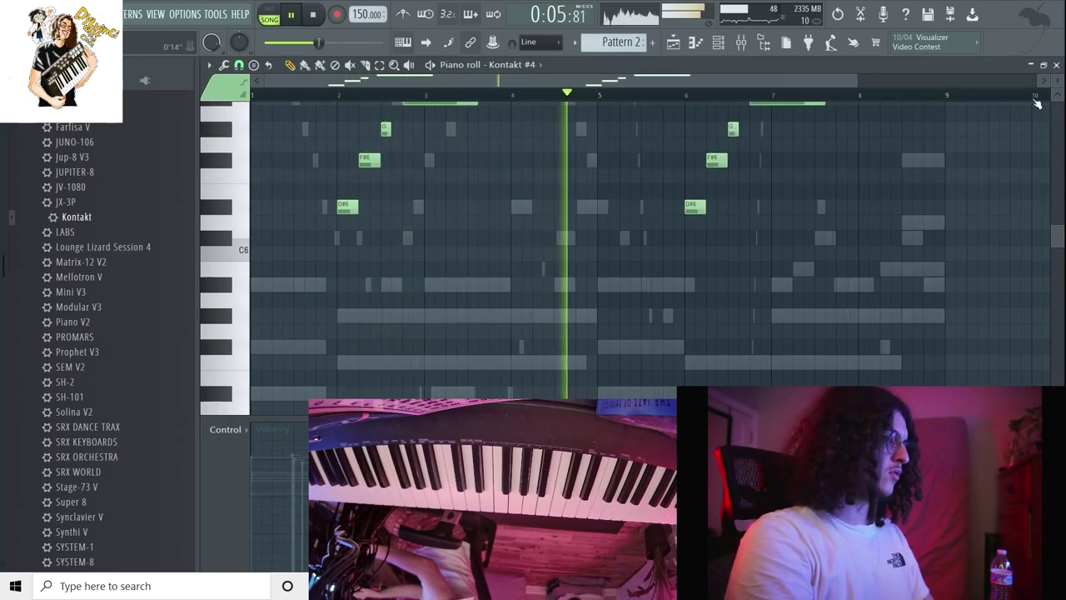
pyautogui.click(1057, 66)
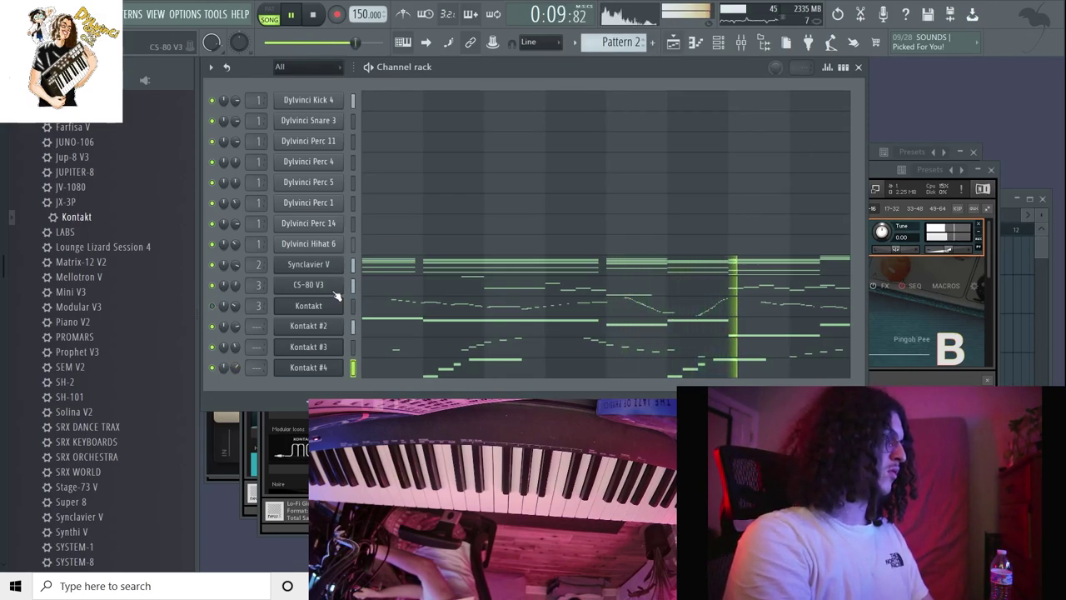
# Open the playlist at full size and split Pattern 2 into separate patterns by channel.
pyautogui.press('F5')
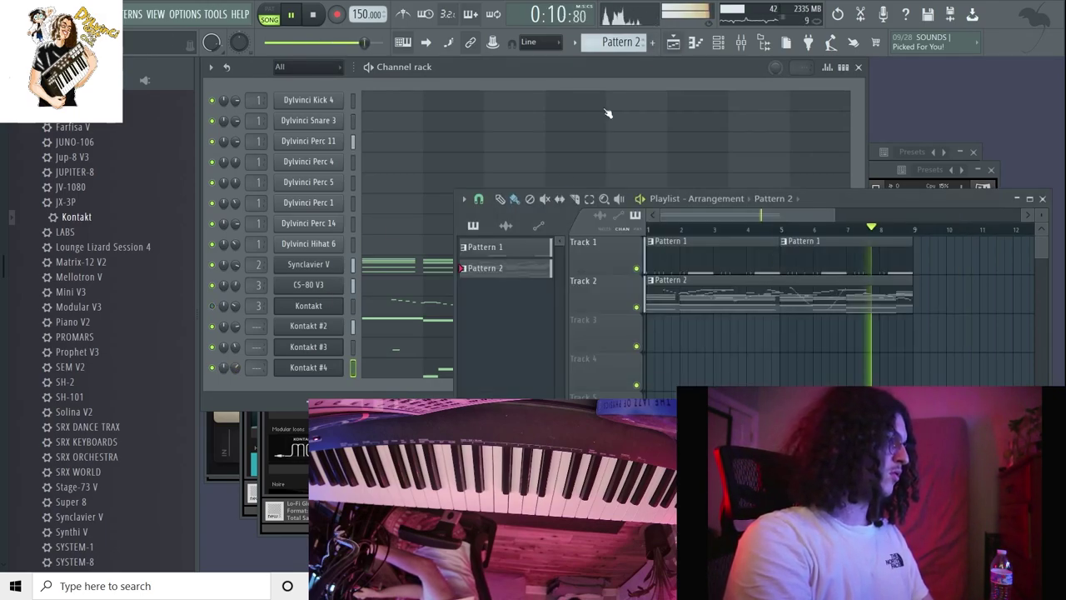
pyautogui.click(1031, 199)
pyautogui.click(575, 42)
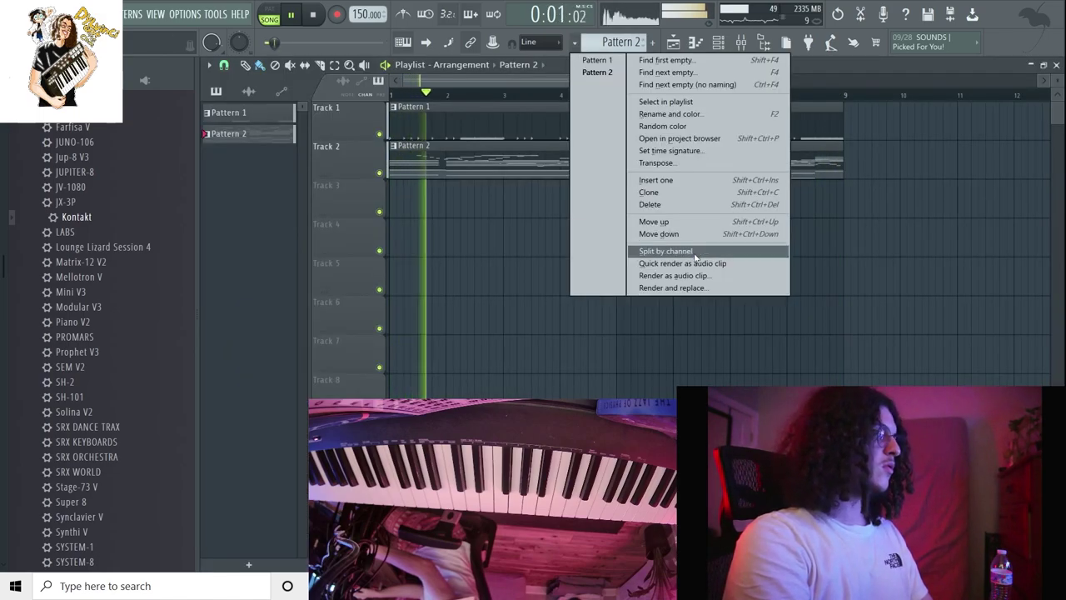
pyautogui.click(604, 250)
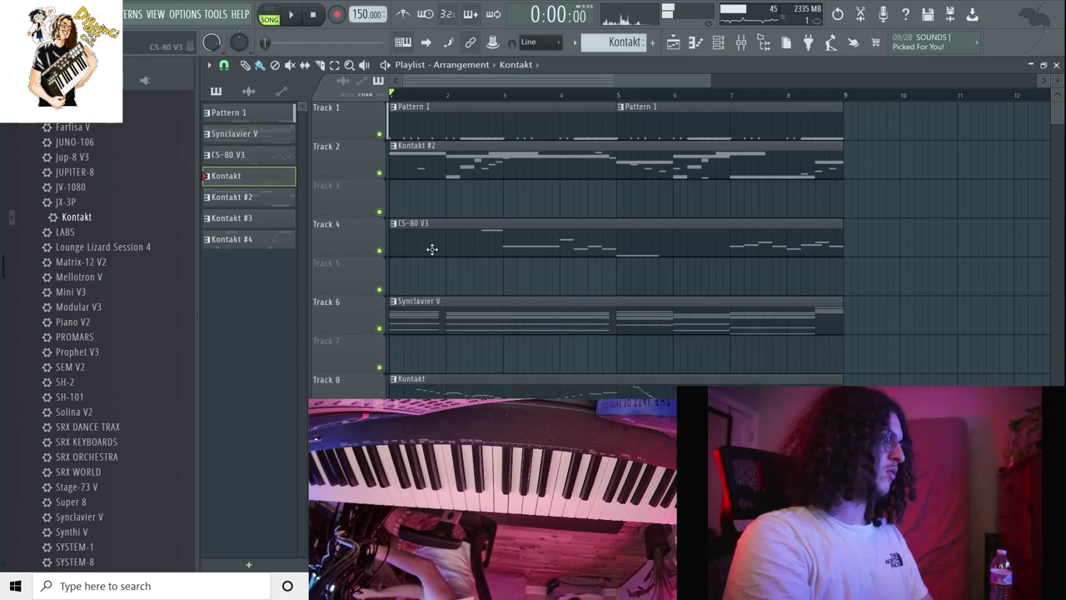
# Move the split clips onto separate tracks, with Kontakt #3 on Track 5 and Kontakt #2 on Track 7, and mute the CS-80 V3 track.
pyautogui.moveTo(450, 185); pyautogui.dragTo(450, 302)
pyautogui.press('space')
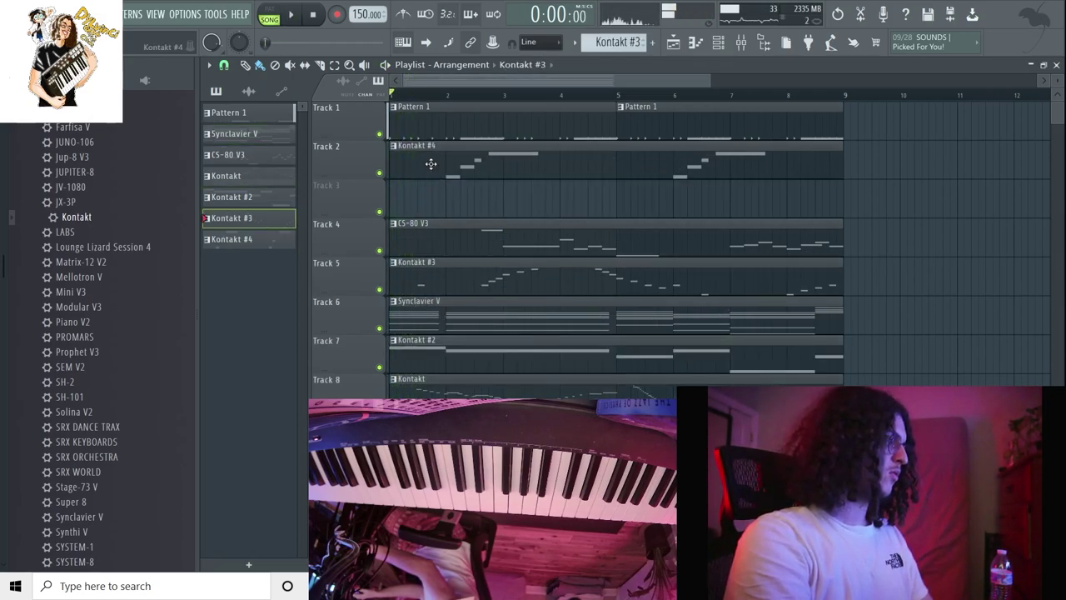
pyautogui.click(379, 250)
pyautogui.press('space')
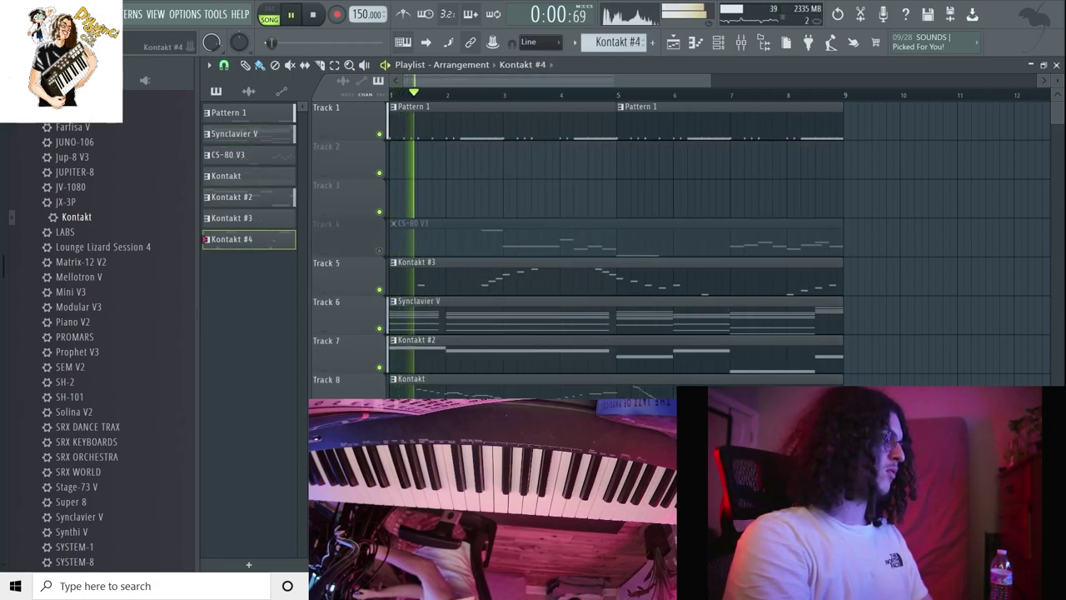
# Duplicate all playlist clips so the eight-bar section repeats from bar 9.
pyautogui.hotkey('ctrl', 'a')
pyautogui.hotkey('ctrl', 'b')
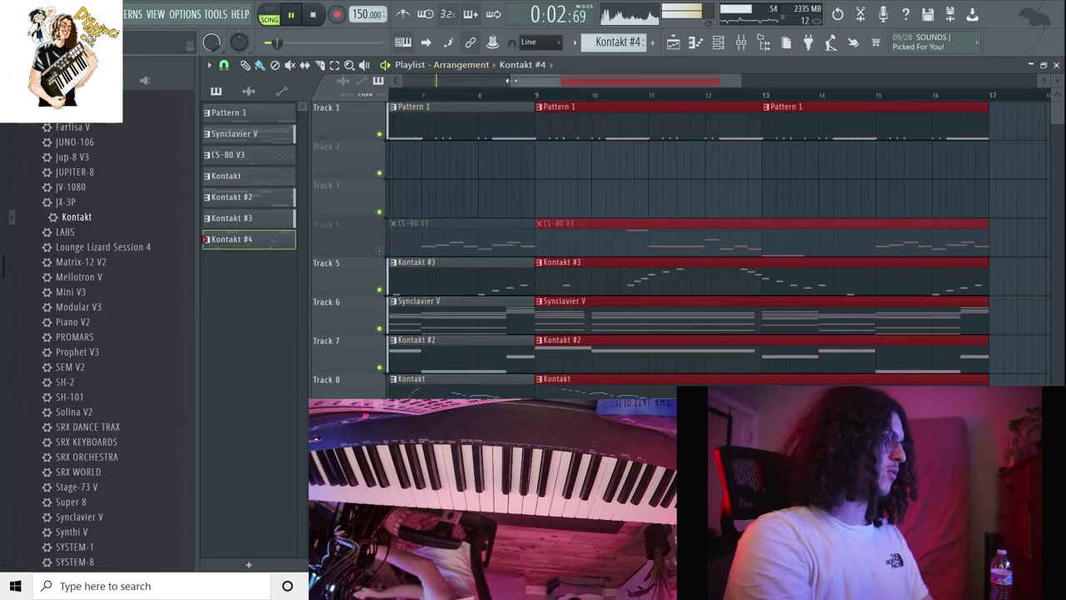
pyautogui.press('F6')
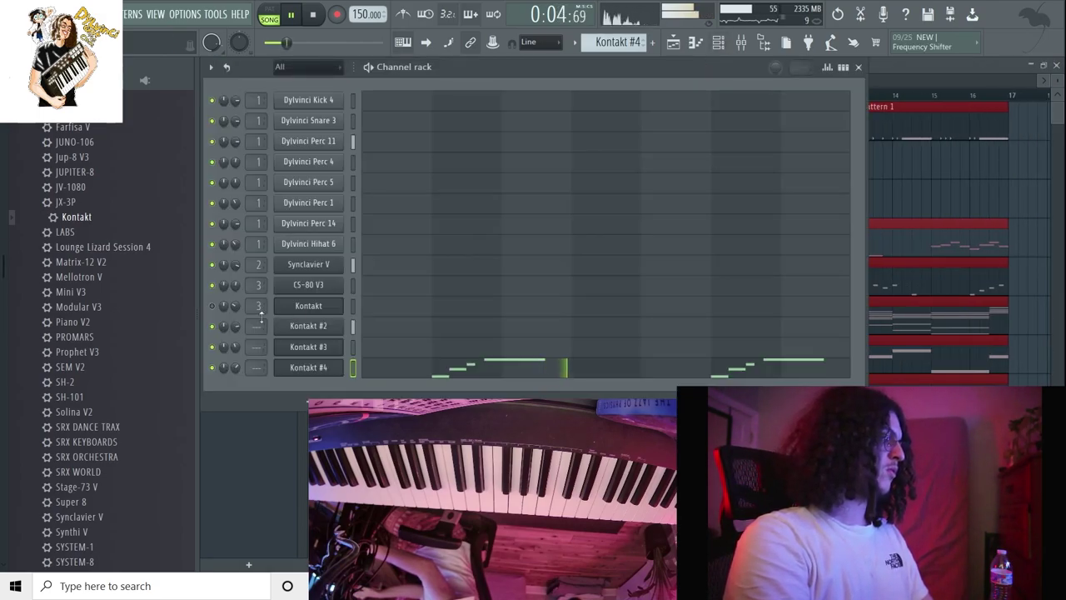
pyautogui.press('F6')
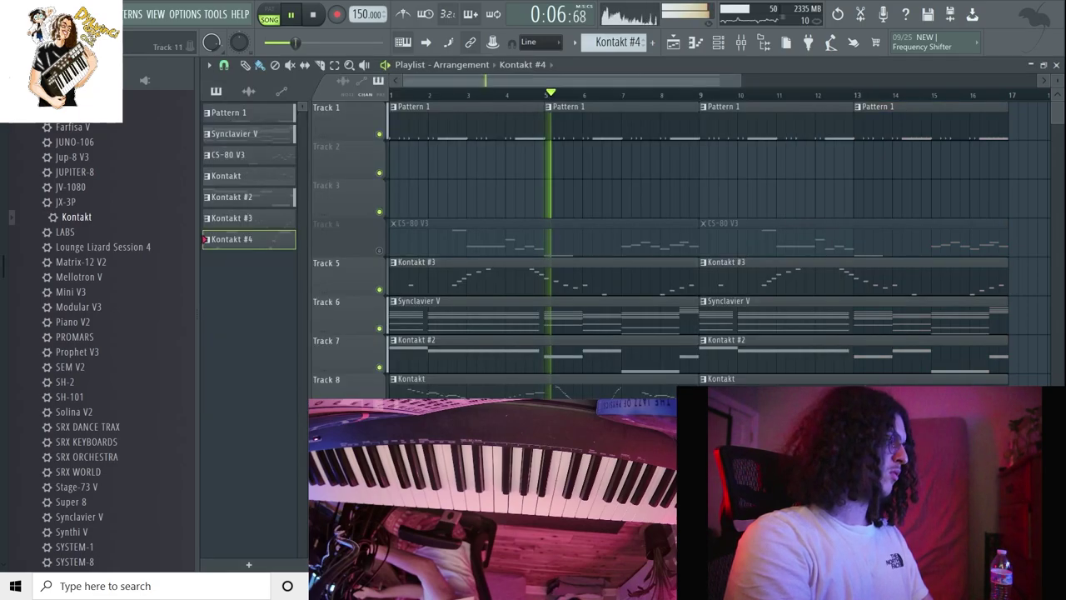
# Raise the volume fader of the Dylvinci Kick 4 mixer track.
pyautogui.press('F9')
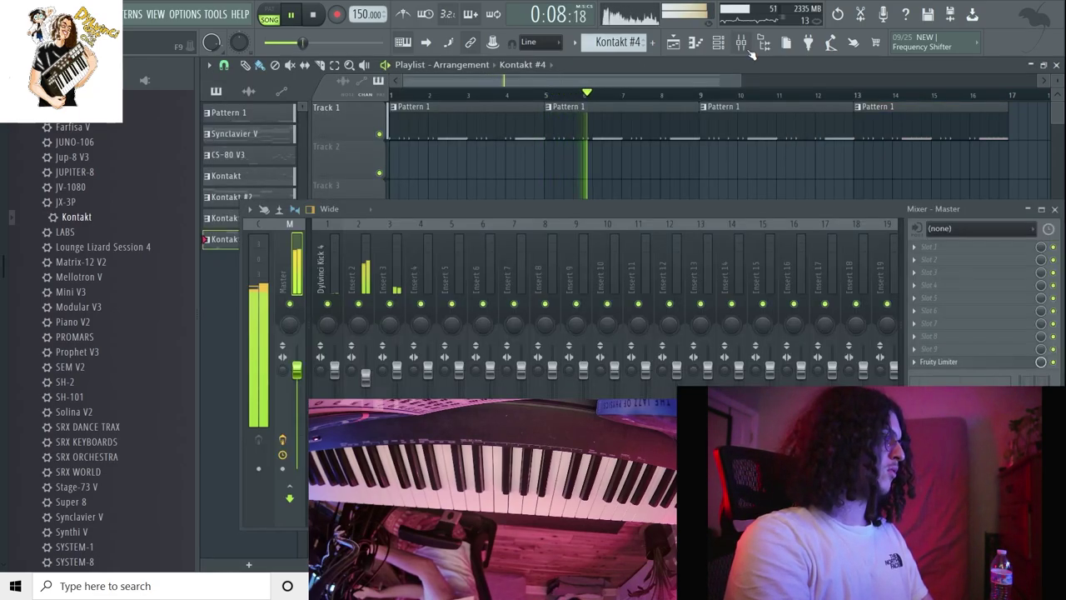
pyautogui.click(334, 361)
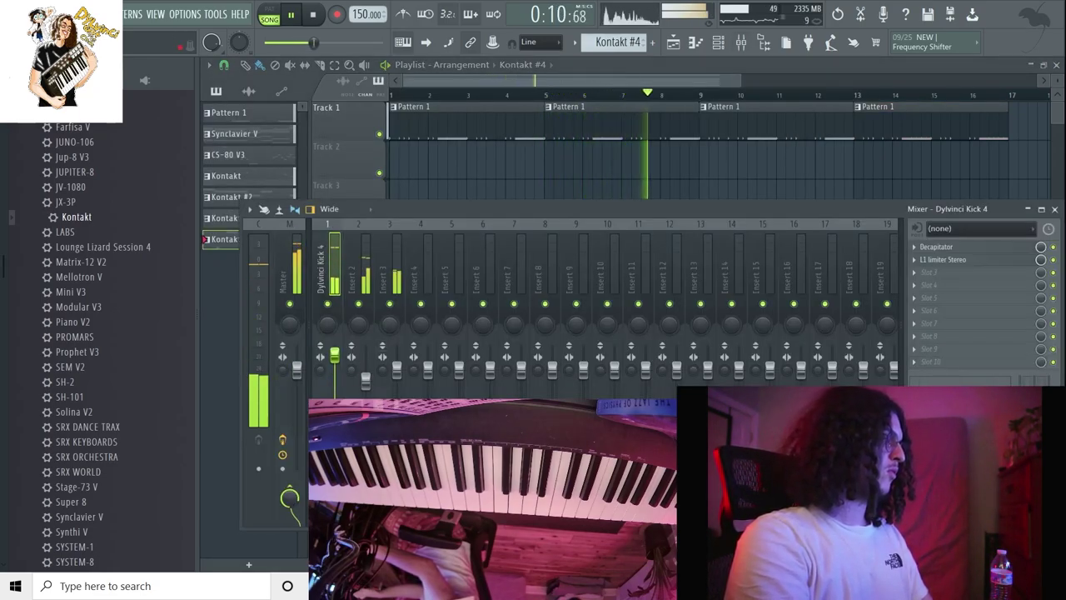
pyautogui.moveTo(334, 362); pyautogui.dragTo(334, 355)
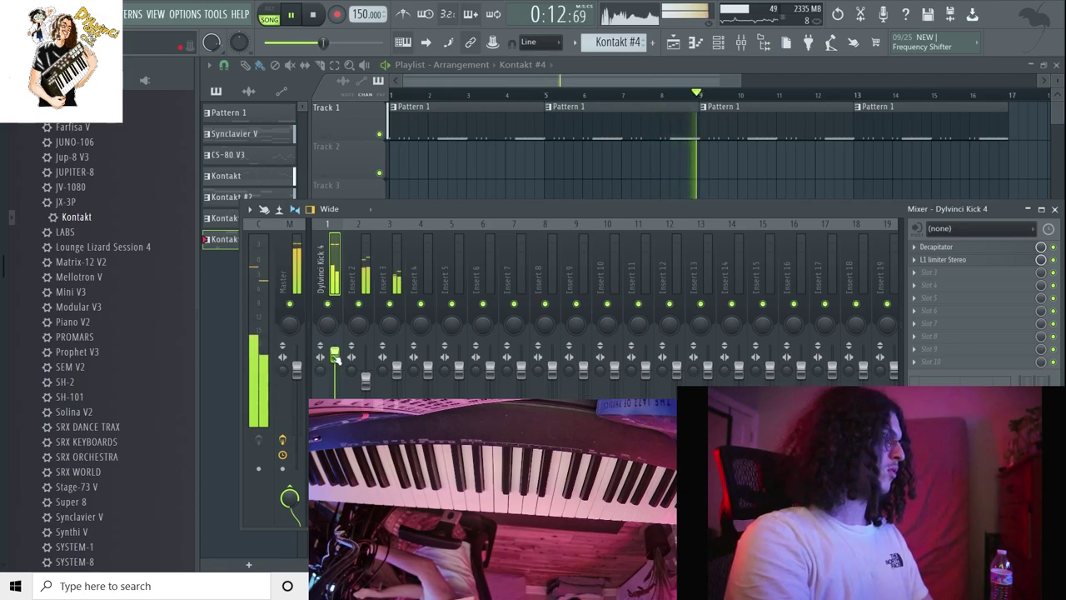
# Load Fruity Soft Clipper into the first effect slot of the Master track and close the mixer.
pyautogui.click(287, 279)
pyautogui.click(916, 247)
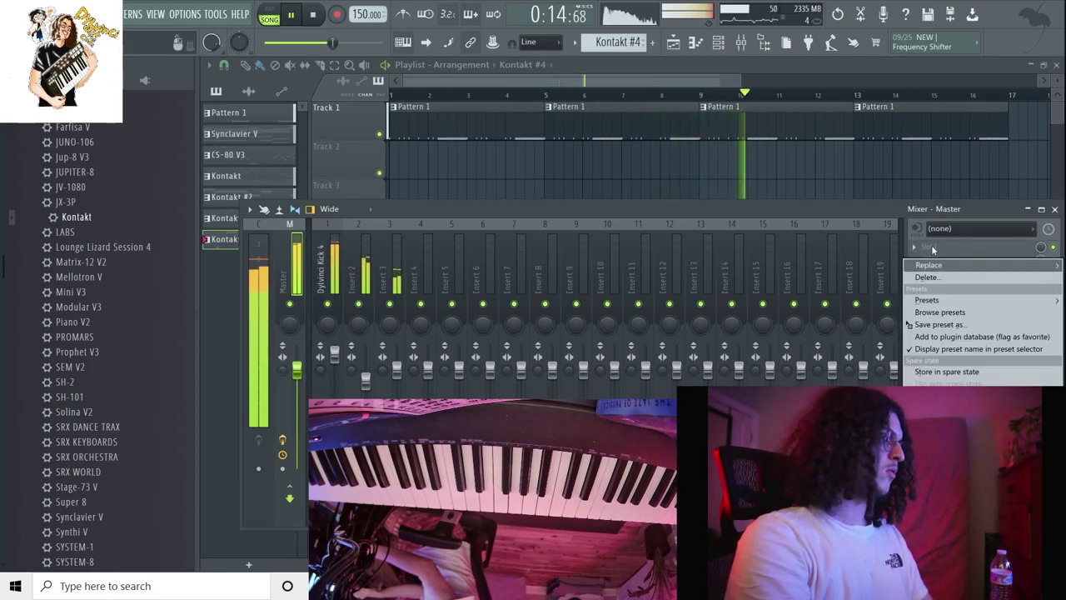
pyautogui.moveTo(929, 265)
pyautogui.moveTo(702, 79)
pyautogui.click(641, 116)
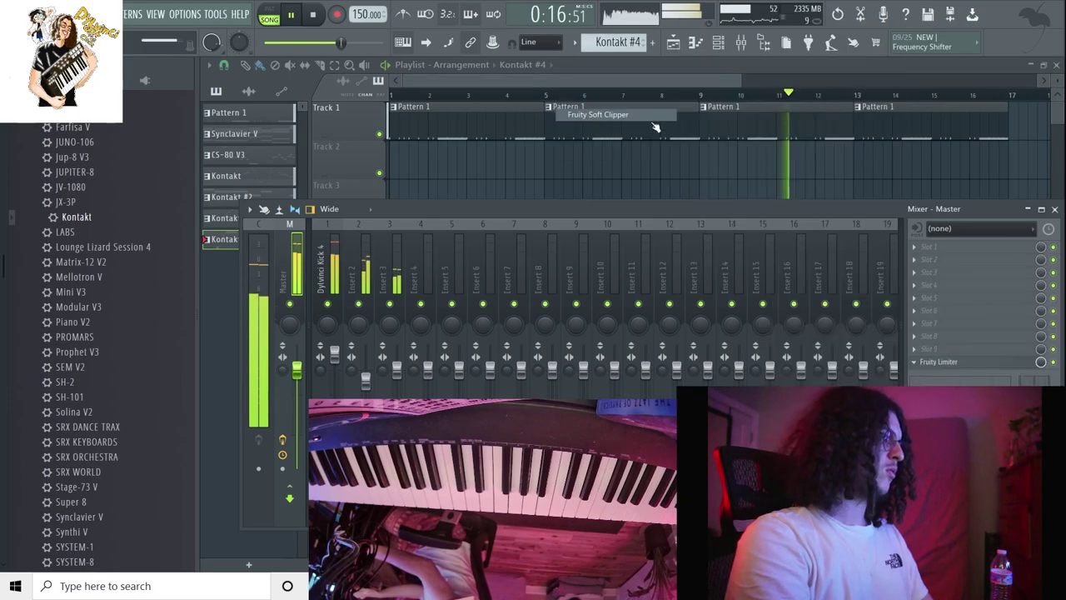
pyautogui.press('F9')
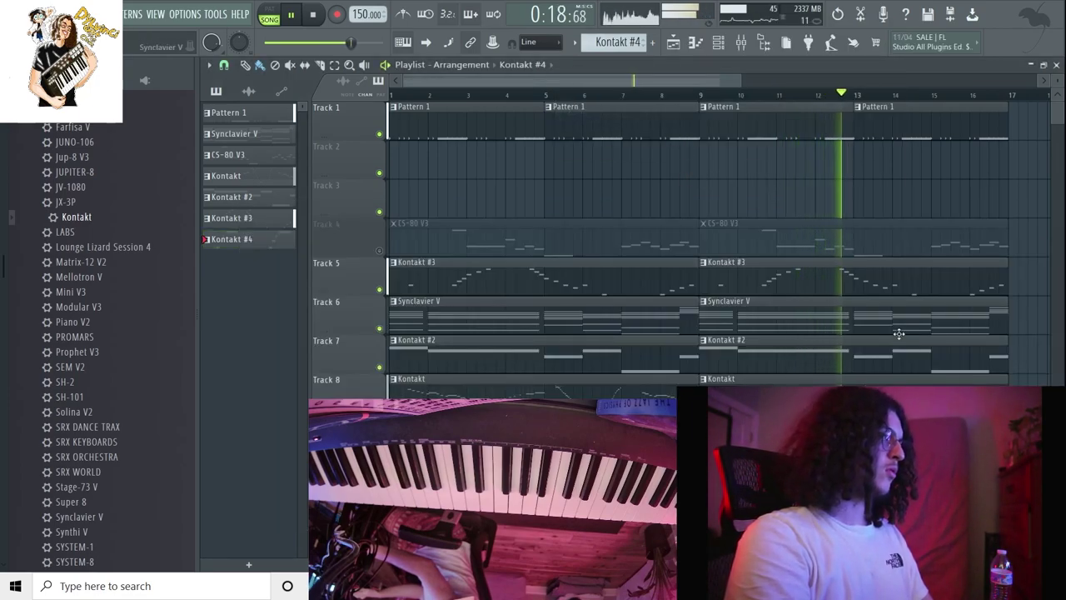
# Duplicate the clips of bars 9 to 16 to bar 17 and trim the earlier Kontakt #2 and Kontakt #3 clips to end at bar 16.
pyautogui.moveTo(966, 475); pyautogui.dragTo(736, 121)
pyautogui.hotkey('ctrl', 'b')
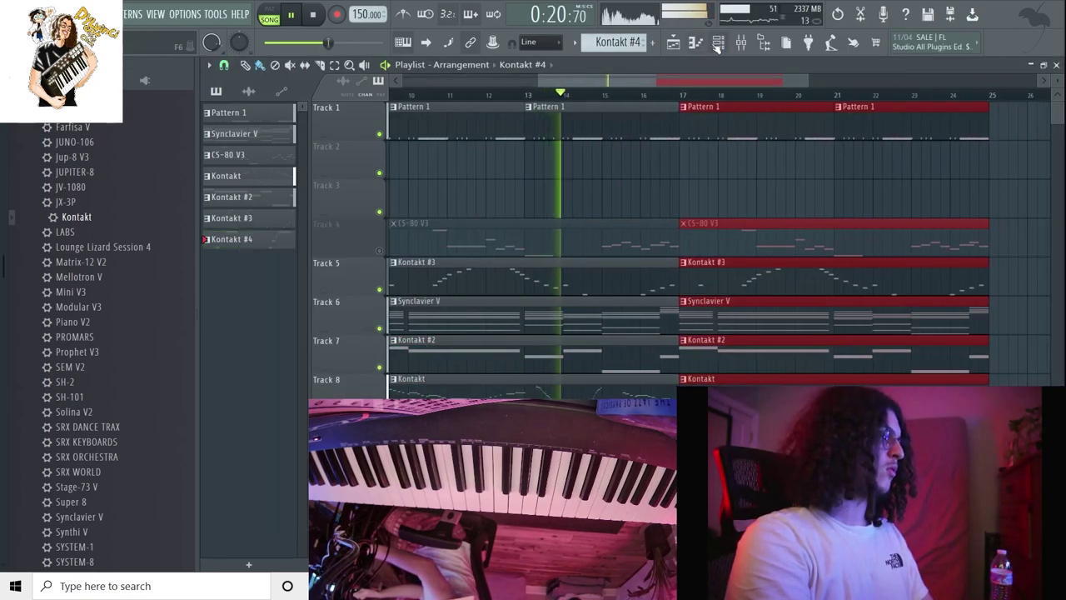
pyautogui.moveTo(647, 416); pyautogui.dragTo(632, 362)
pyautogui.moveTo(676, 286); pyautogui.dragTo(639, 302)
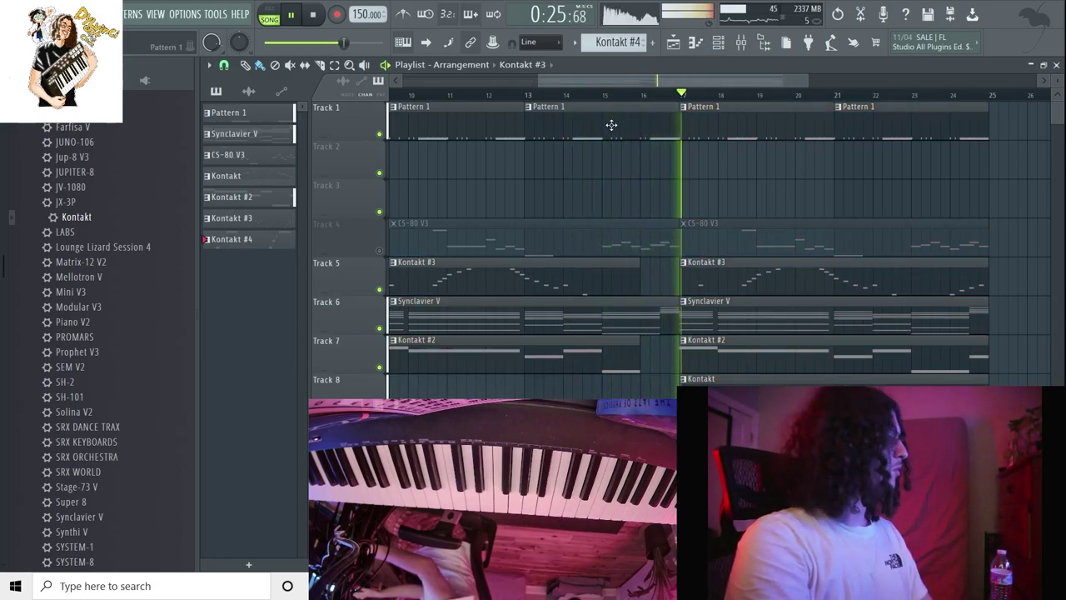
# Delete the Kontakt clip at bar 17 on Track 8 and shorten the Kontakt #3 clip there to end at bar 24.
pyautogui.rightClick(744, 381)
pyautogui.rightClick(750, 285)
pyautogui.click(609, 279)
pyautogui.click(688, 278)
pyautogui.moveTo(688, 277); pyautogui.dragTo(678, 277)
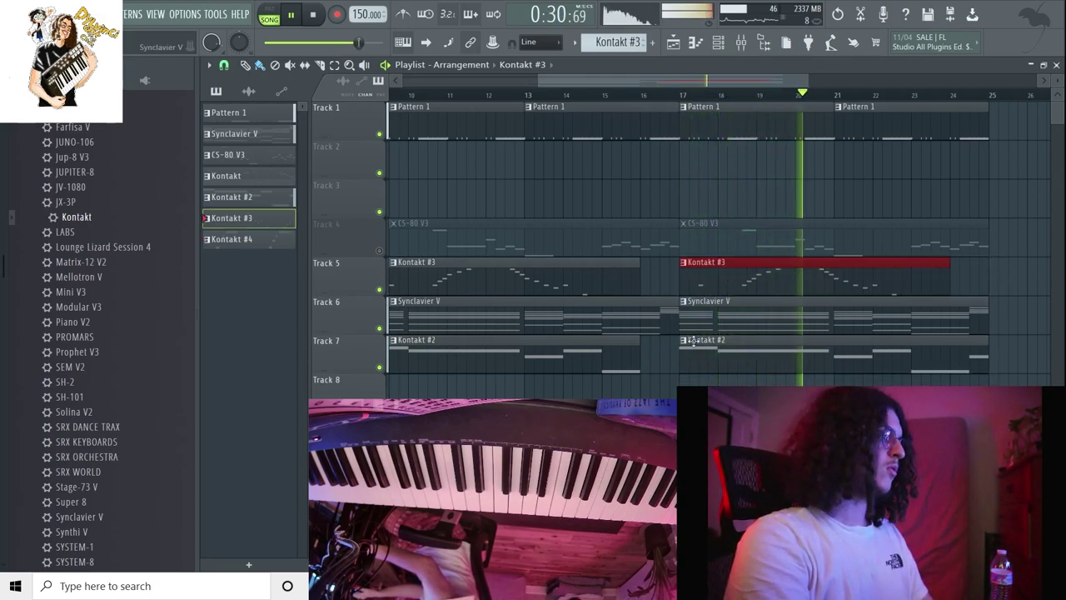
# Select the whole 24-bar arrangement and duplicate it from bar 25 to the end of bar 48.
pyautogui.moveTo(984, 433); pyautogui.dragTo(117, 100)
pyautogui.hotkey('ctrl', 'b')
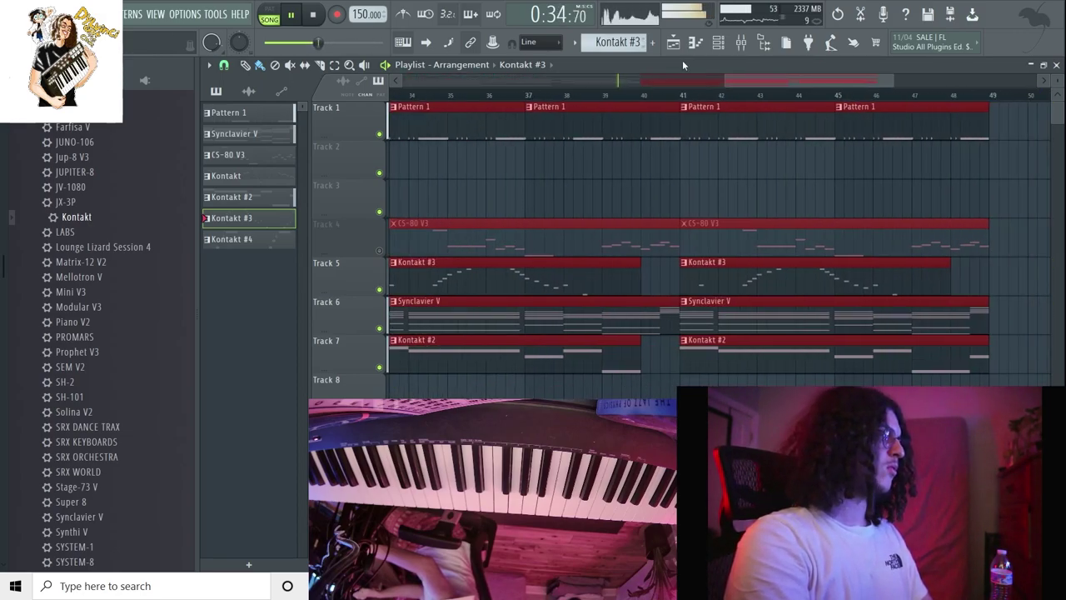